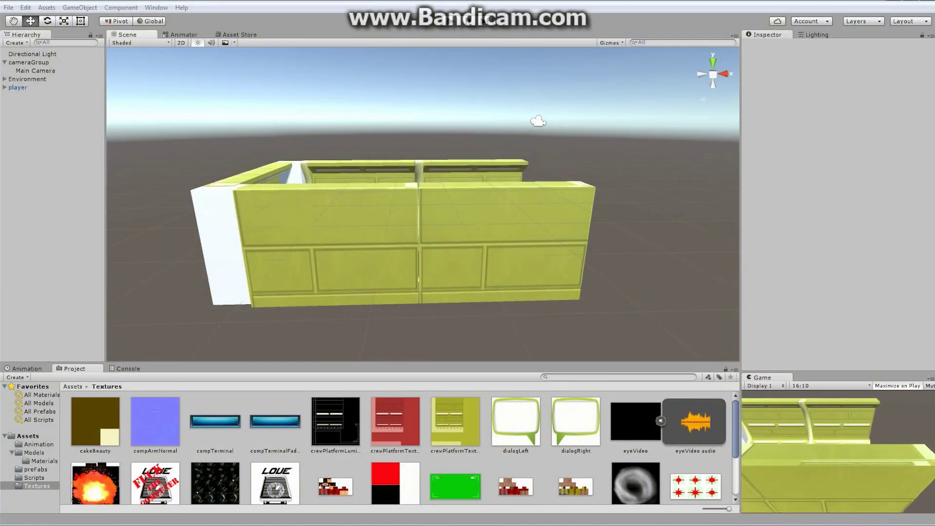
- Select the Assets root folder to list its five folders and GamePlayMain
click(30, 436)
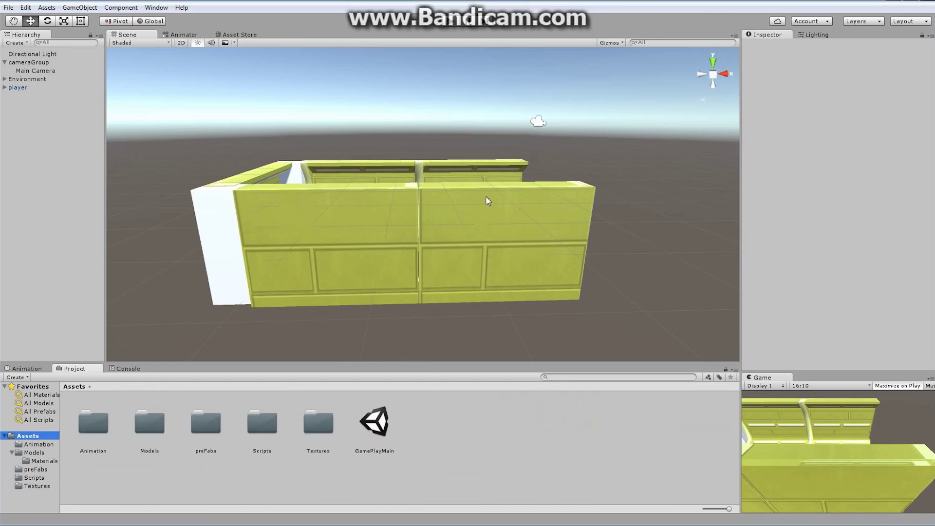
alt+drag(510, 181, 431, 192)
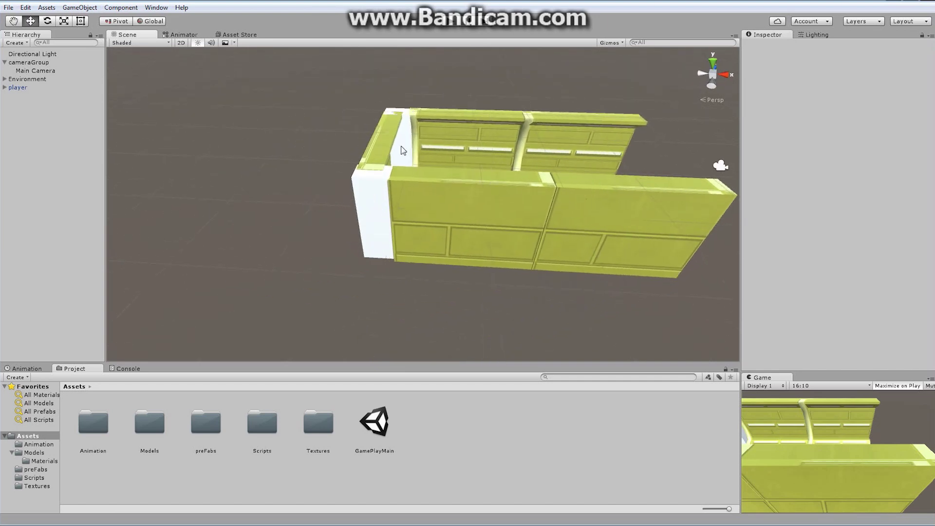
alt+drag(356, 135, 422, 147)
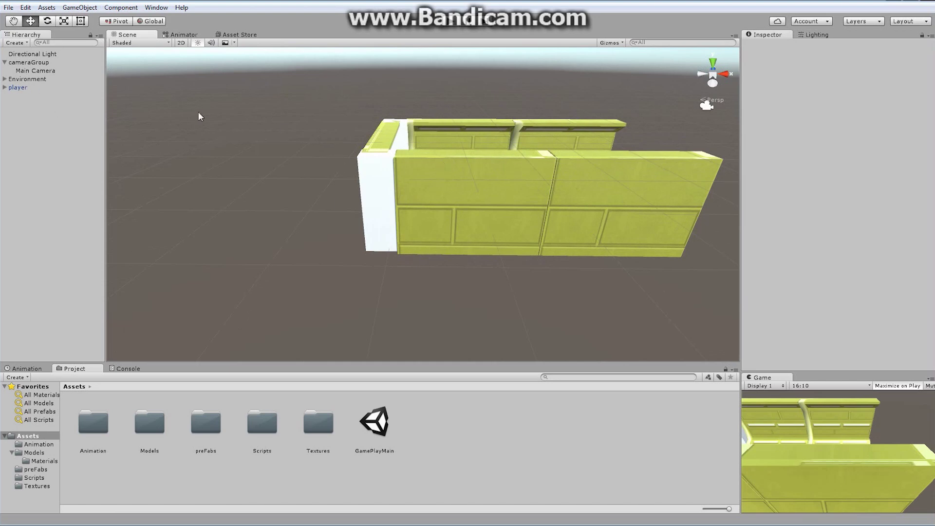
click(38, 81)
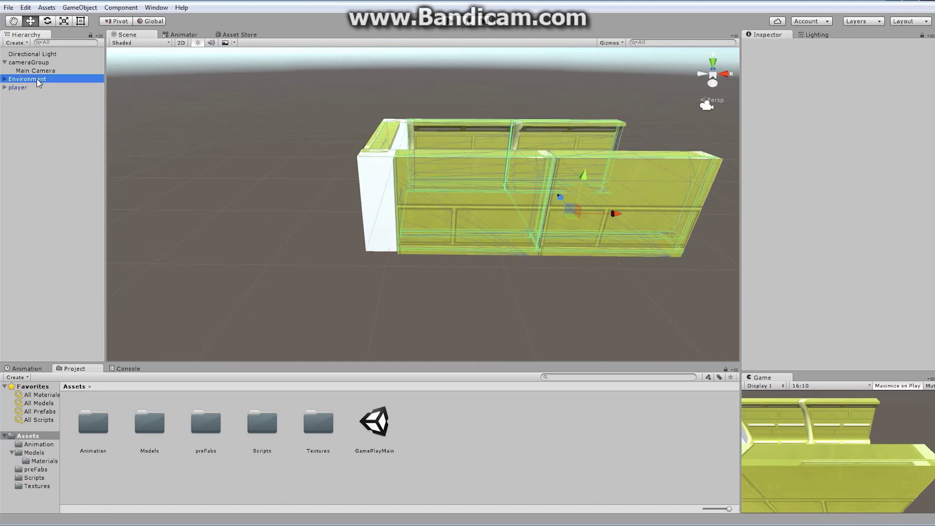
click(5, 79)
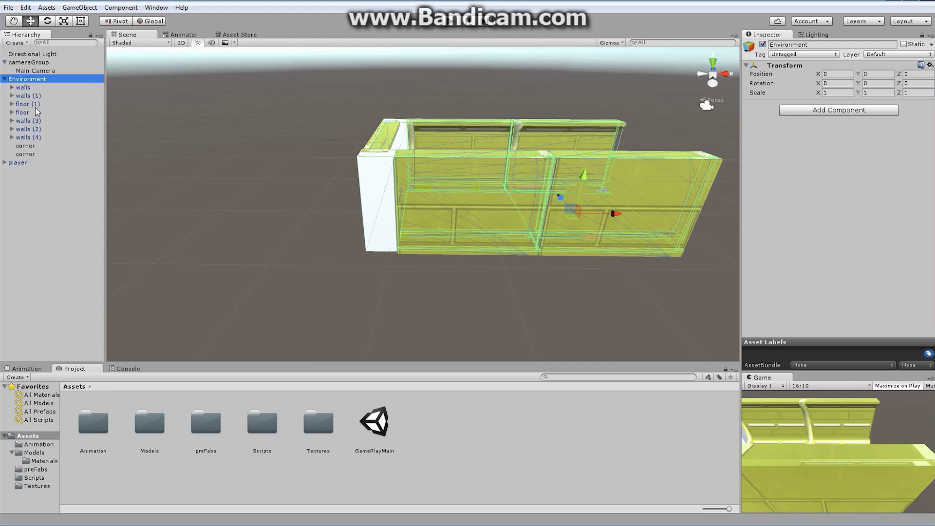
click(5, 80)
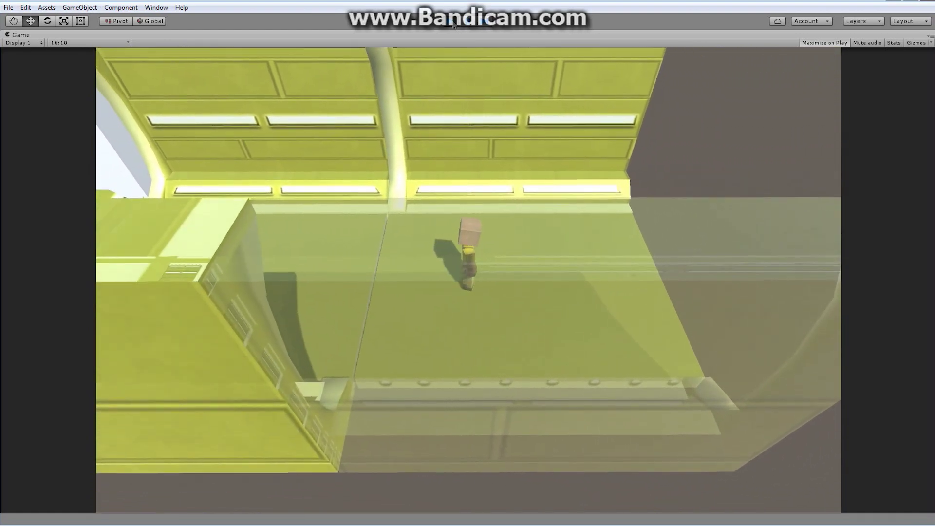
click(453, 23)
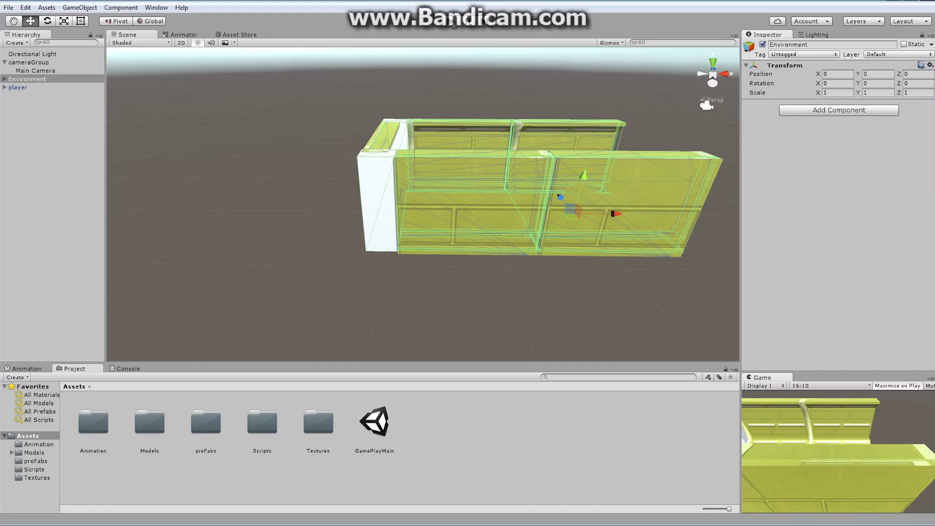
- Browse the Models and Textures folders, collapsing the screen and eyeVideo sub-assets
click(35, 453)
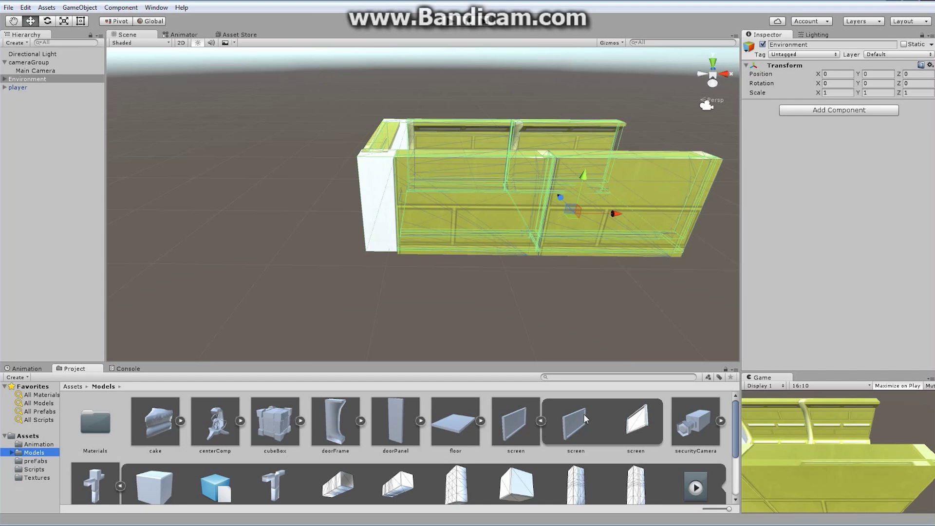
click(540, 421)
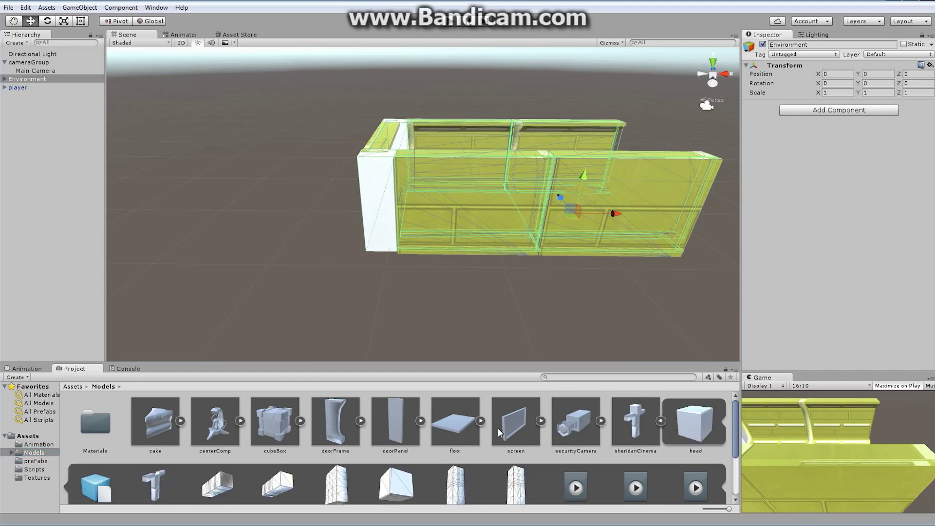
click(37, 477)
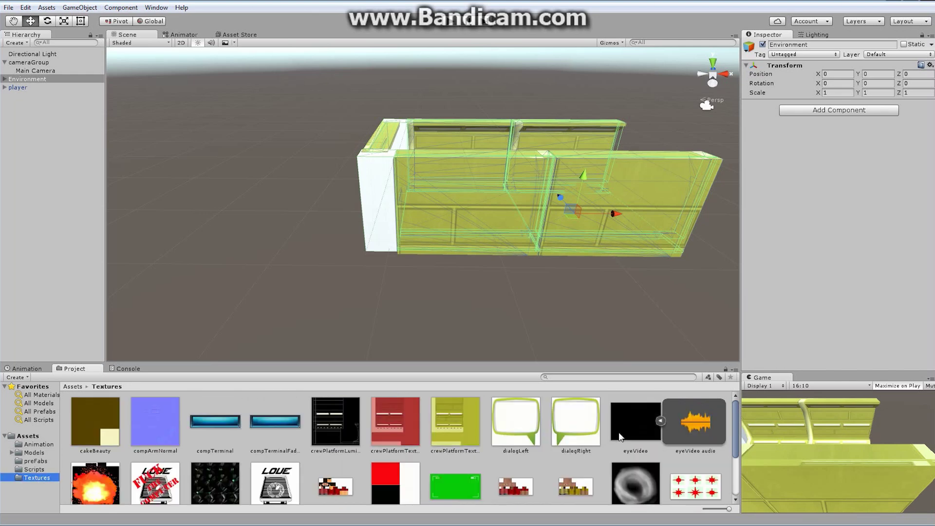
click(657, 423)
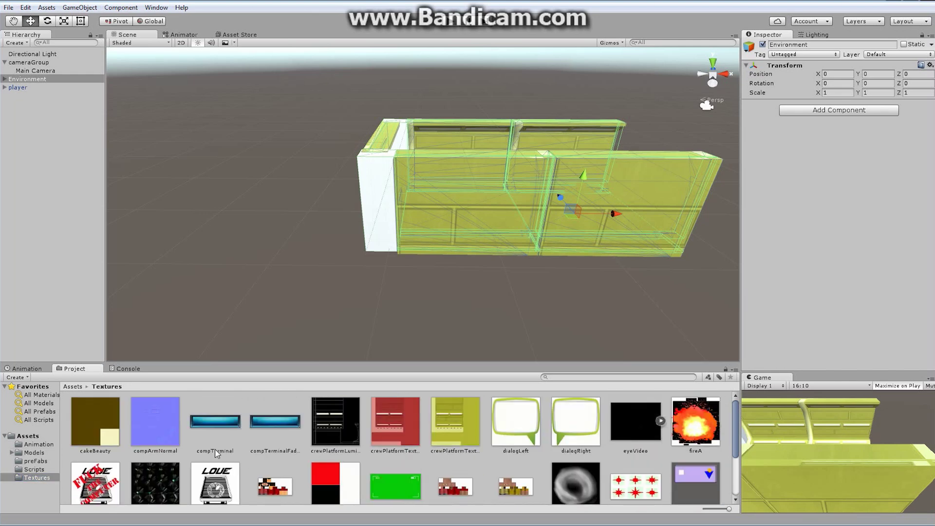
- Open Models › Materials and delete eyeVideoMaterial, confirming the prompt
click(12, 452)
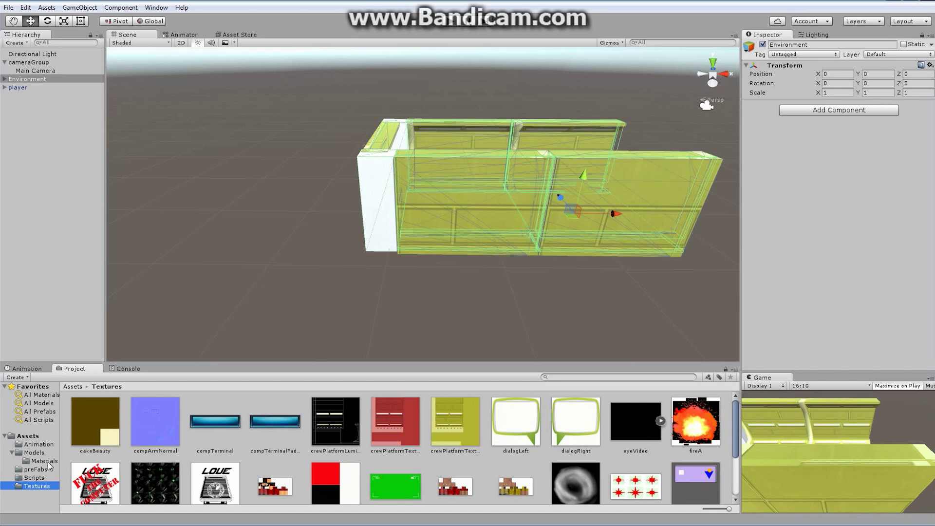
click(44, 461)
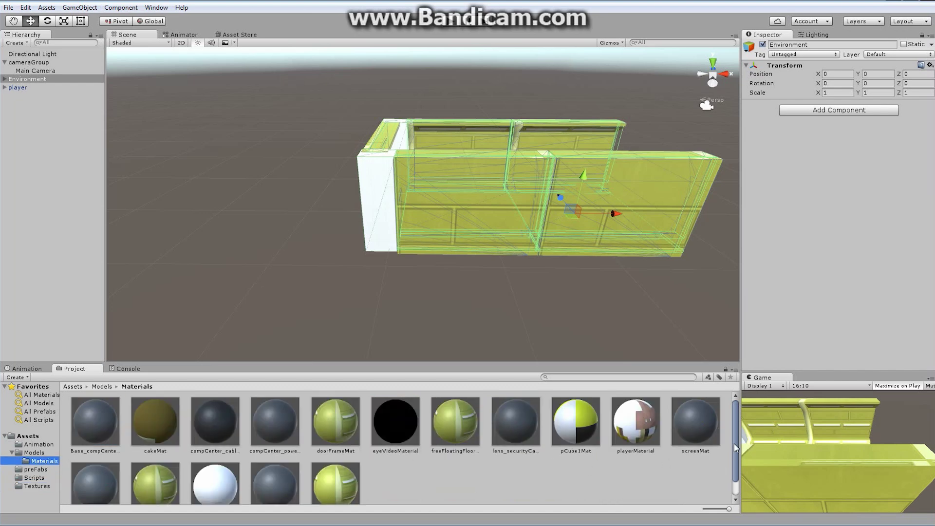
scroll(730, 442, down, 1)
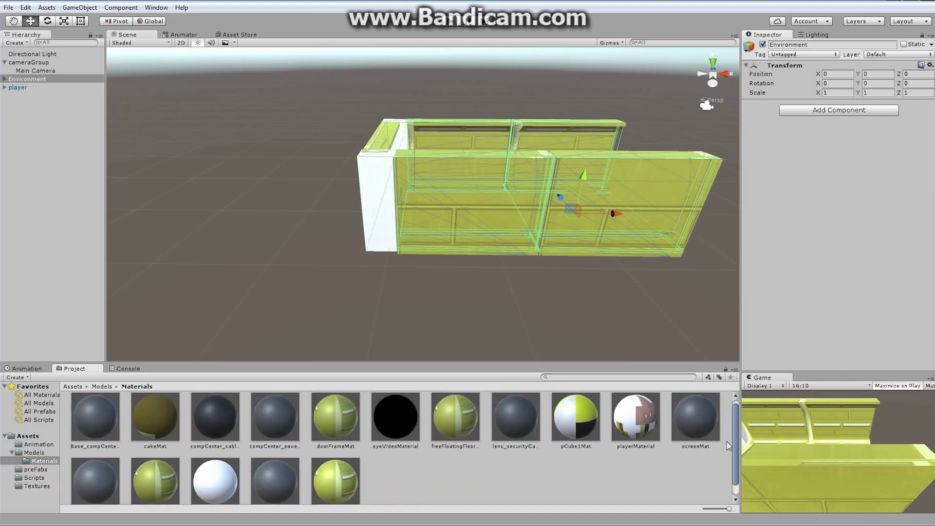
right_click(402, 427)
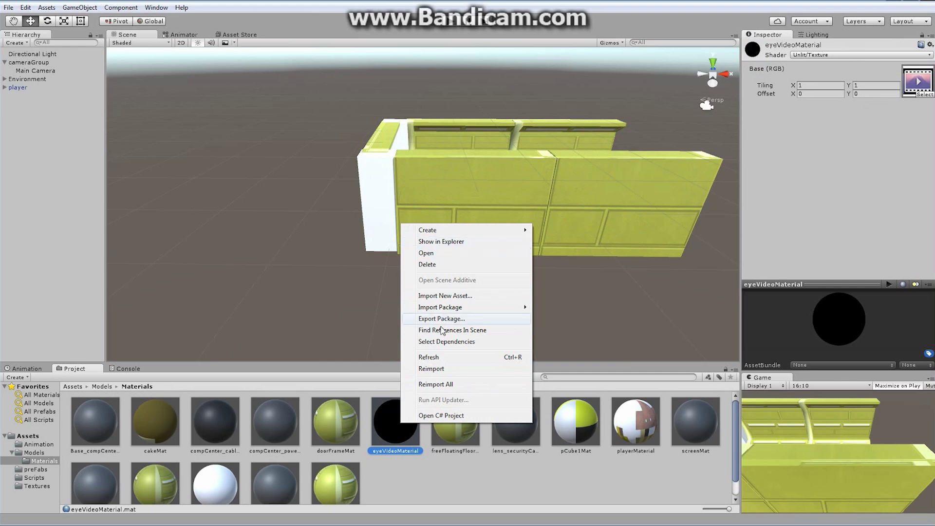
click(439, 266)
click(501, 283)
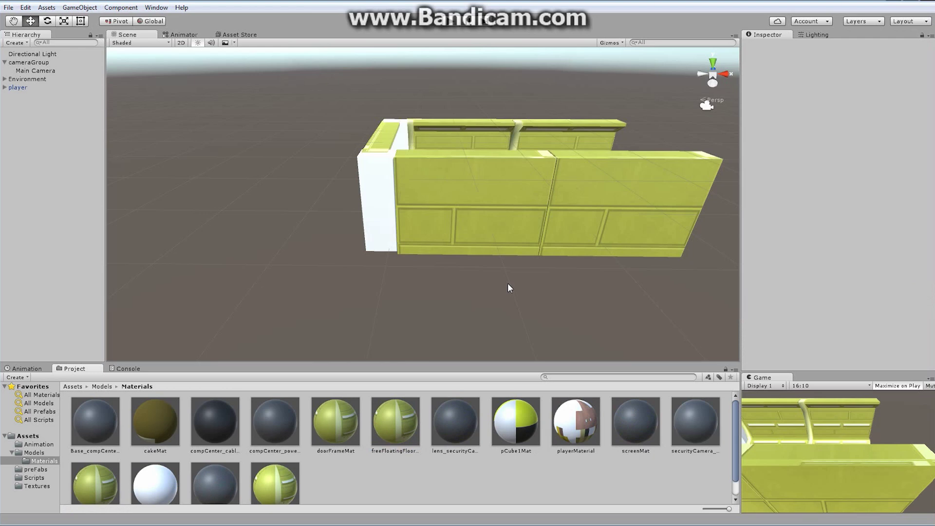
- Drag the screen model into the room scene and scale it to 4, 4, 2
click(35, 453)
drag(510, 434, 510, 194)
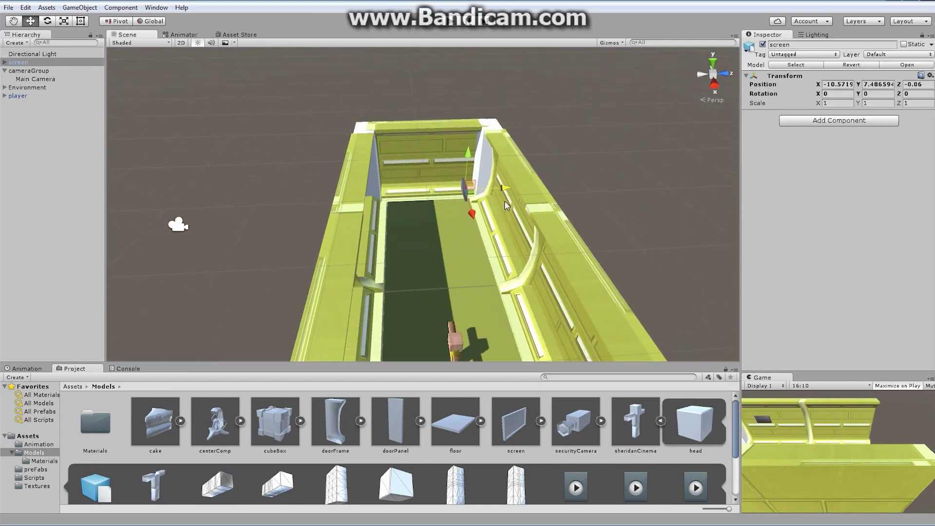
click(833, 103)
text(4)
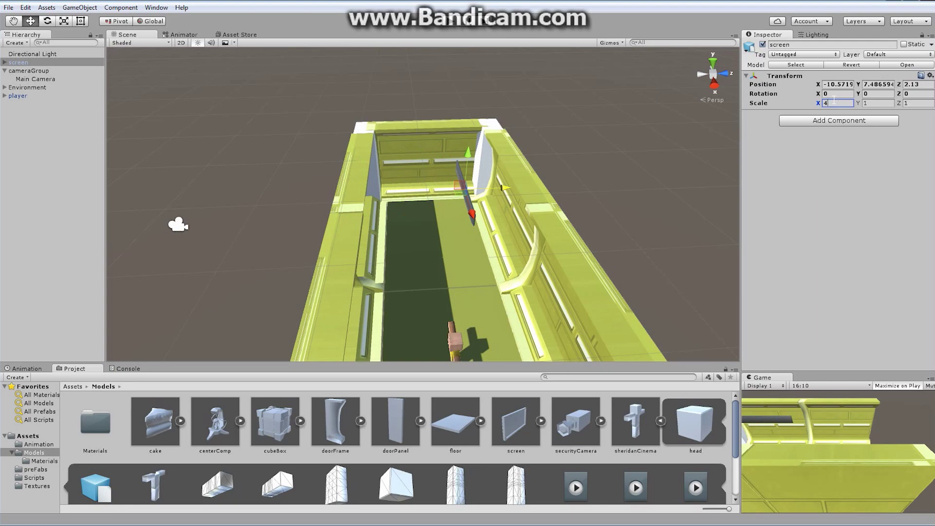
click(877, 102)
text(4)
click(910, 104)
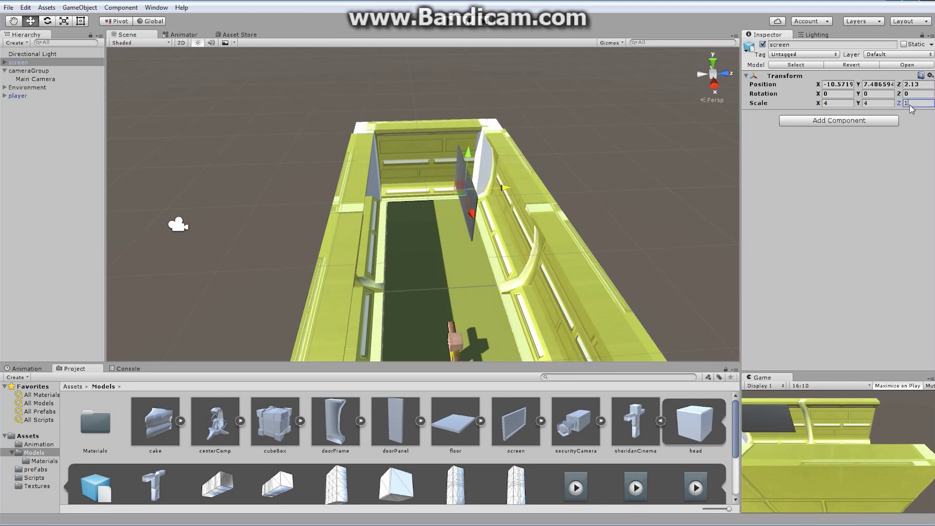
text(2)
- Rotate the screen 180° on Y and position it against the room wall
alt+drag(391, 230, 467, 186)
click(877, 94)
text(1)
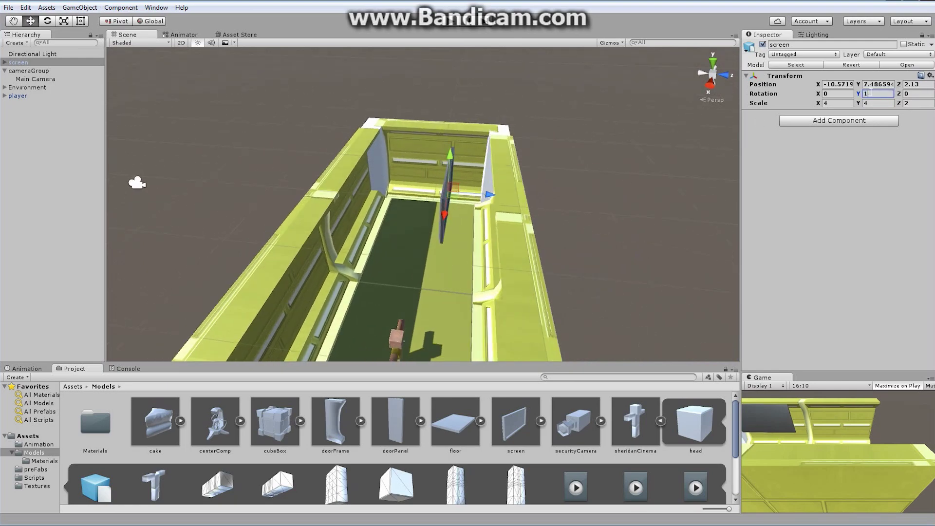
text(80)
alt+drag(449, 267, 334, 289)
key(w)
right_drag(334, 289, 489, 178)
drag(486, 179, 498, 179)
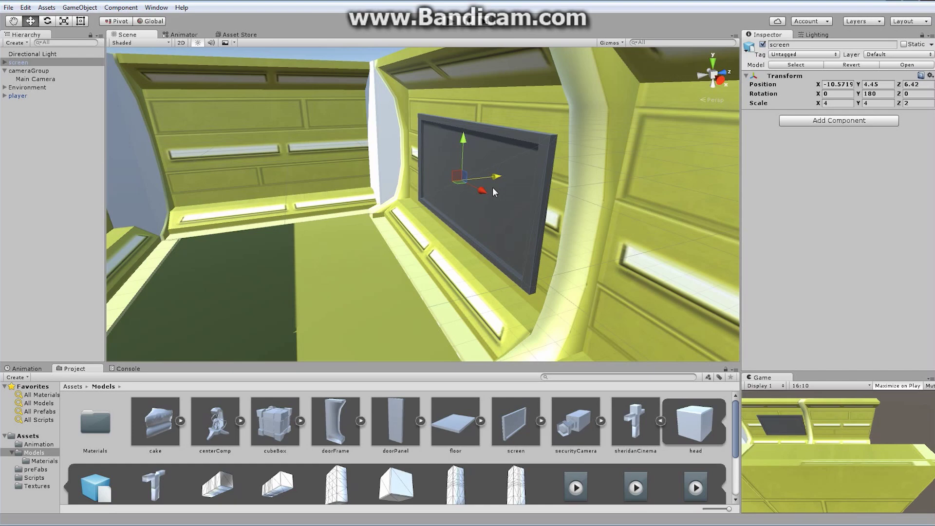
key(alt)
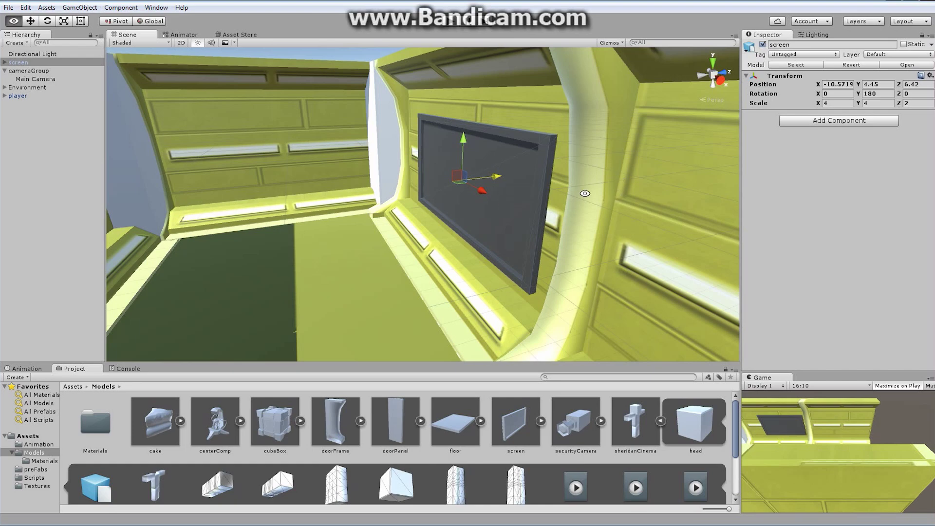
alt+drag(505, 171, 528, 217)
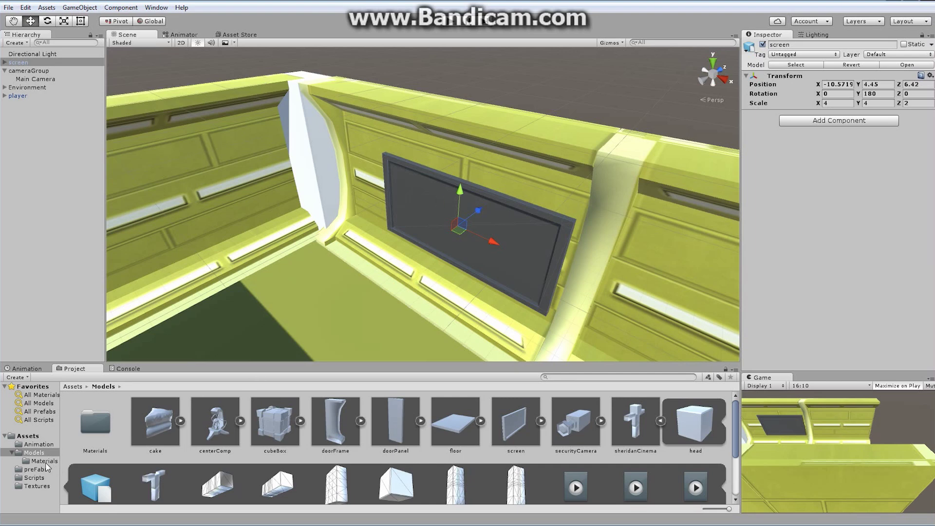
click(37, 486)
- Play the eyeVideo texture clip as a preview, then close the player window
click(636, 427)
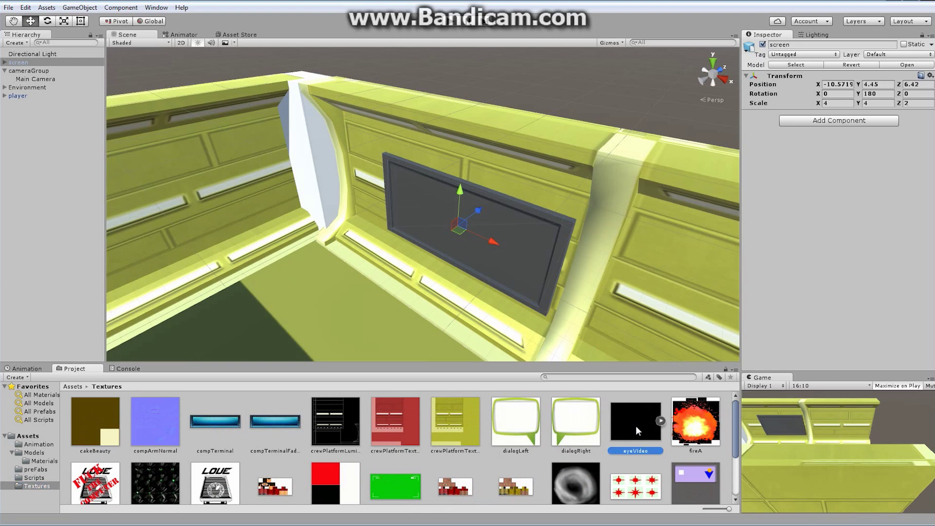
double_click(636, 425)
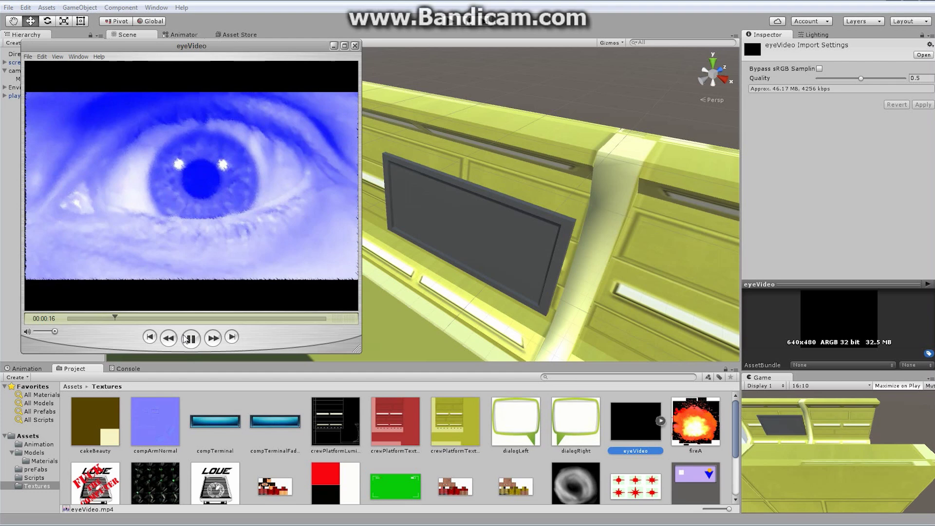
click(354, 45)
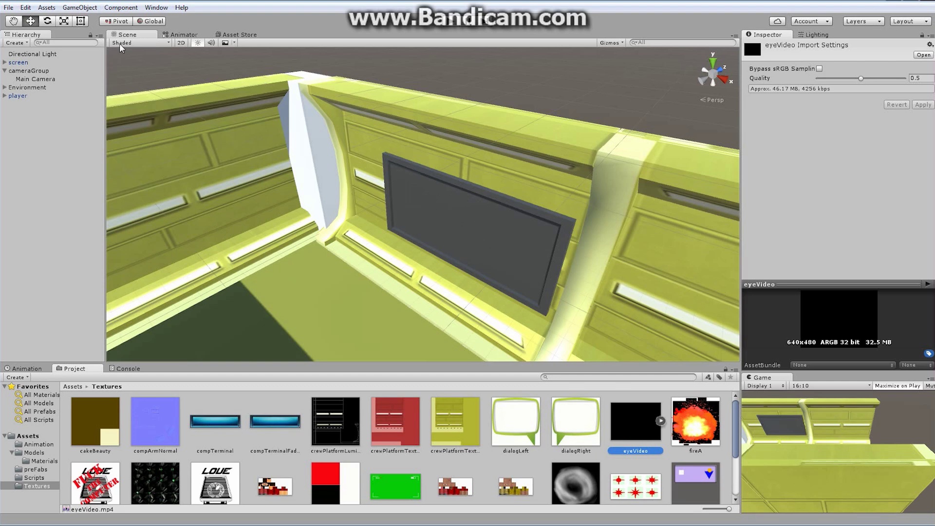
- Add a 3D Plane and rename it tvScreen
click(79, 8)
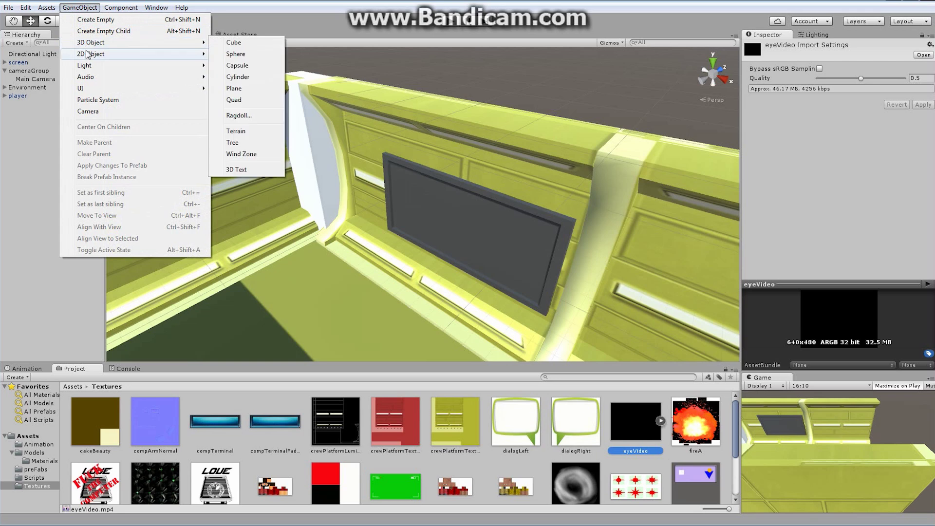
mouse_move(180, 44)
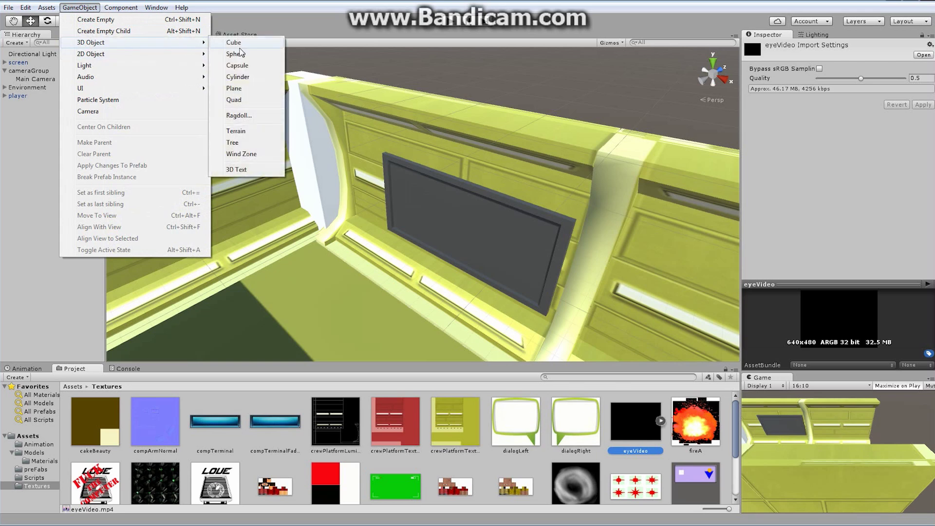
click(239, 89)
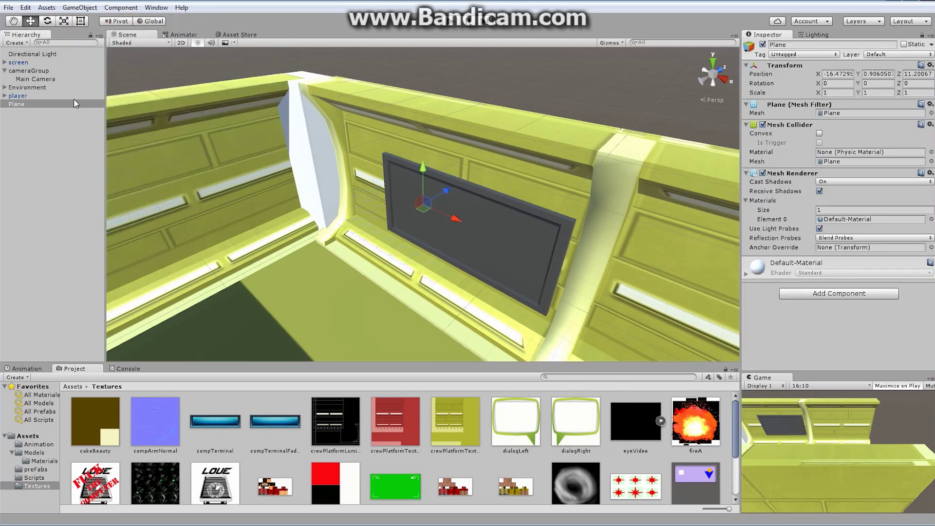
click(793, 44)
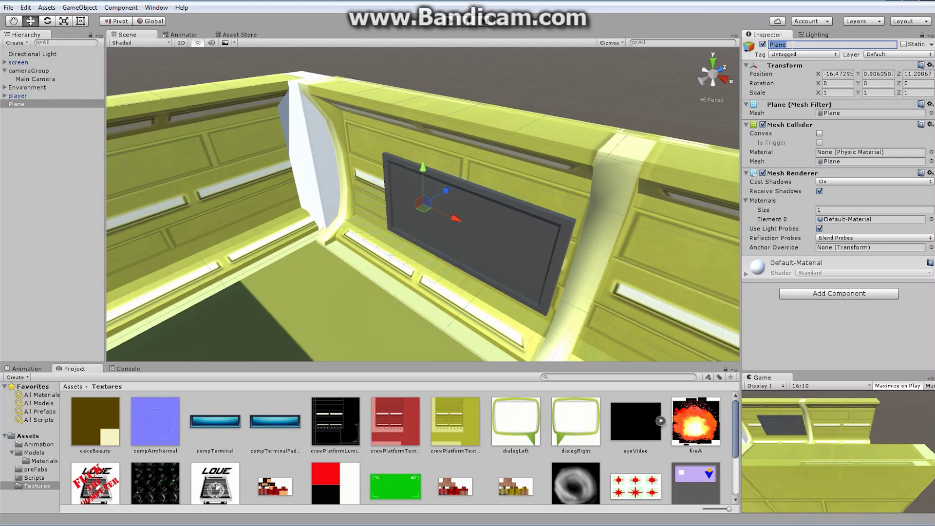
text(tvScreen)
key(Return)
- Parent tvScreen under screen and reset its Transform
click(26, 106)
drag(25, 103, 56, 63)
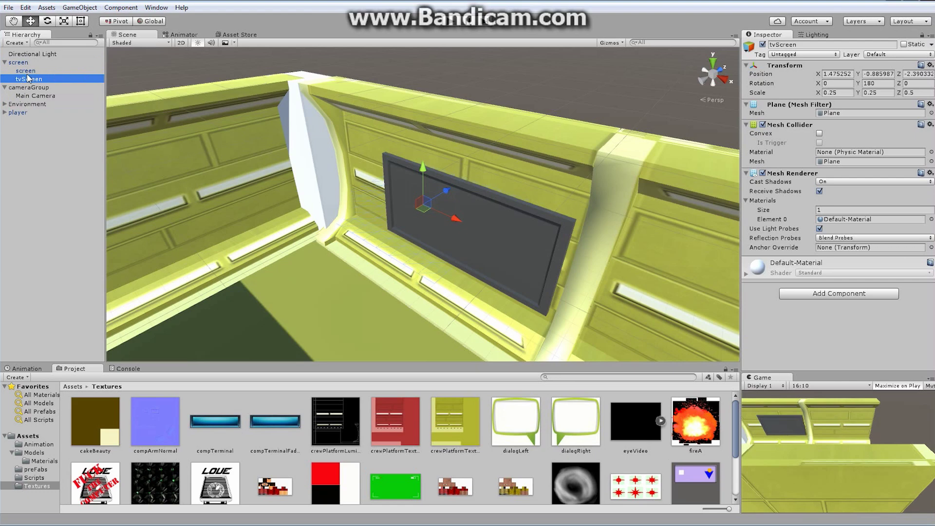
alt+drag(469, 197, 272, 198)
click(837, 73)
click(930, 65)
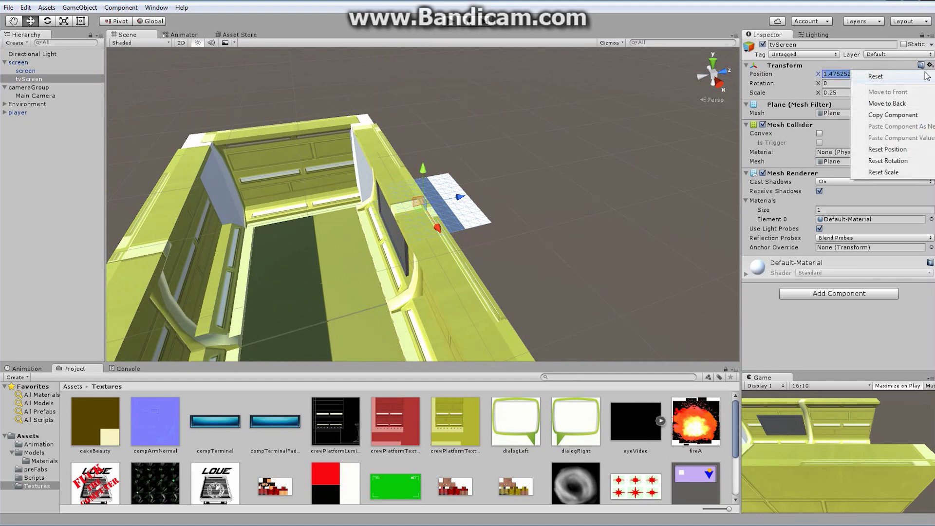
click(875, 76)
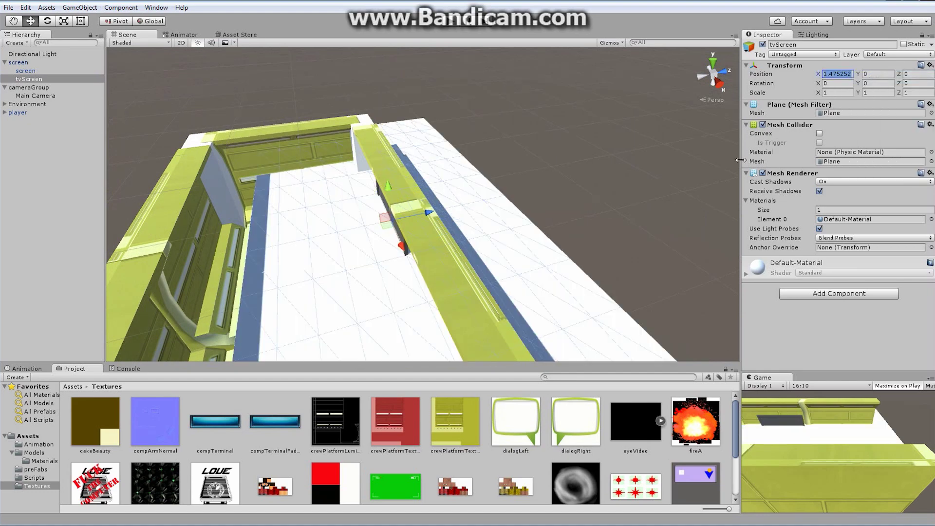
- Adjust tvScreen's X scale and tilt the plane upward with the Rotate tool
alt+drag(560, 205, 587, 199)
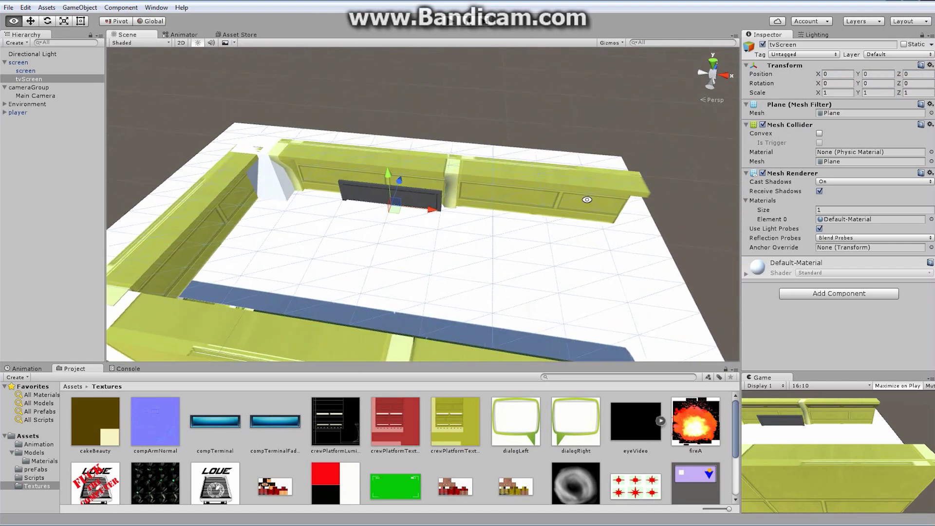
click(834, 93)
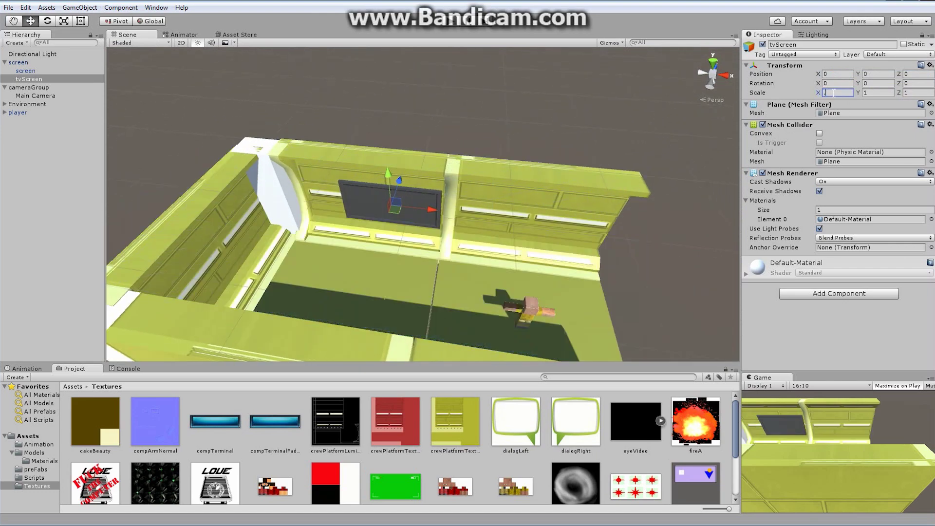
text(.25)
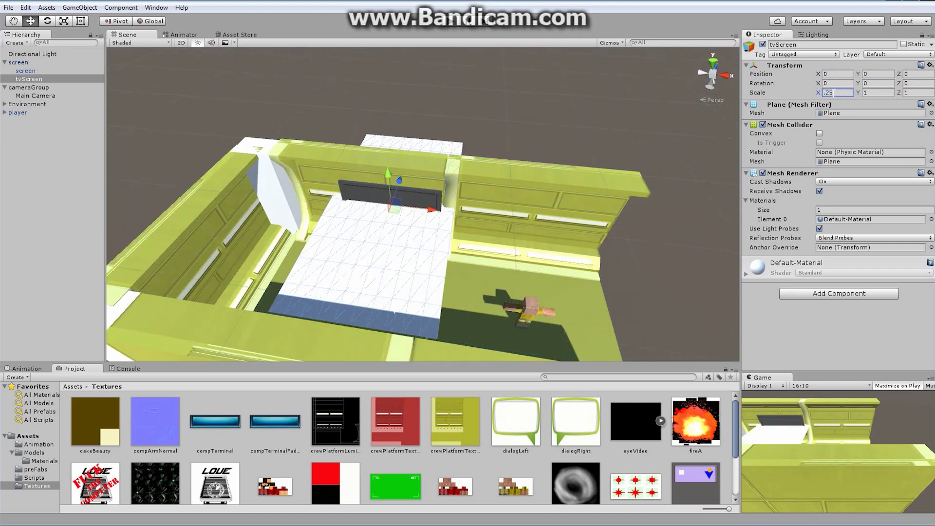
key(BackSpace)
key(BackSpace)
text(15)
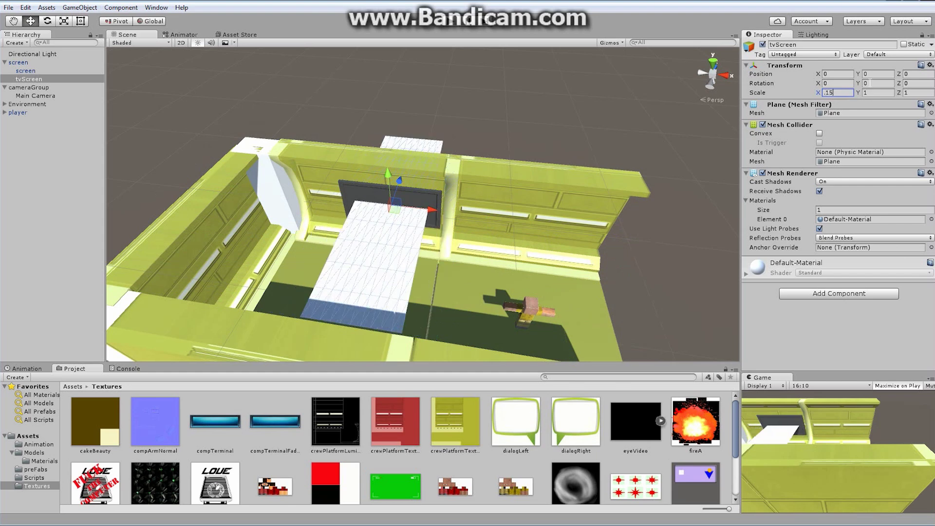
key(BackSpace)
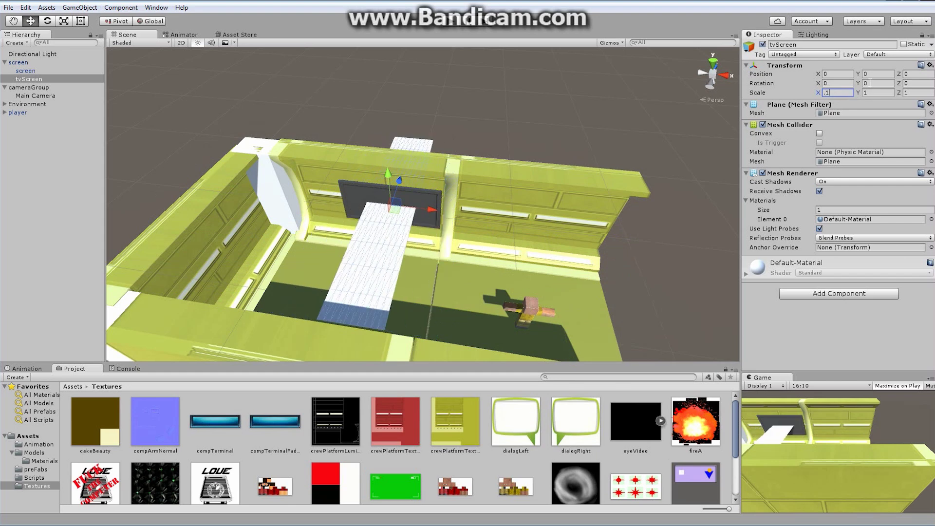
text(8)
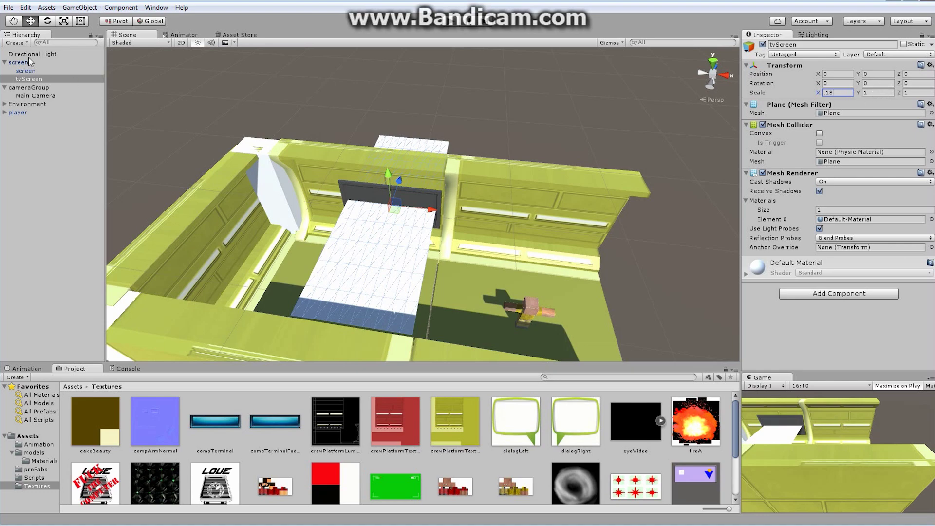
click(48, 22)
drag(381, 185, 384, 246)
alt+drag(580, 139, 544, 214)
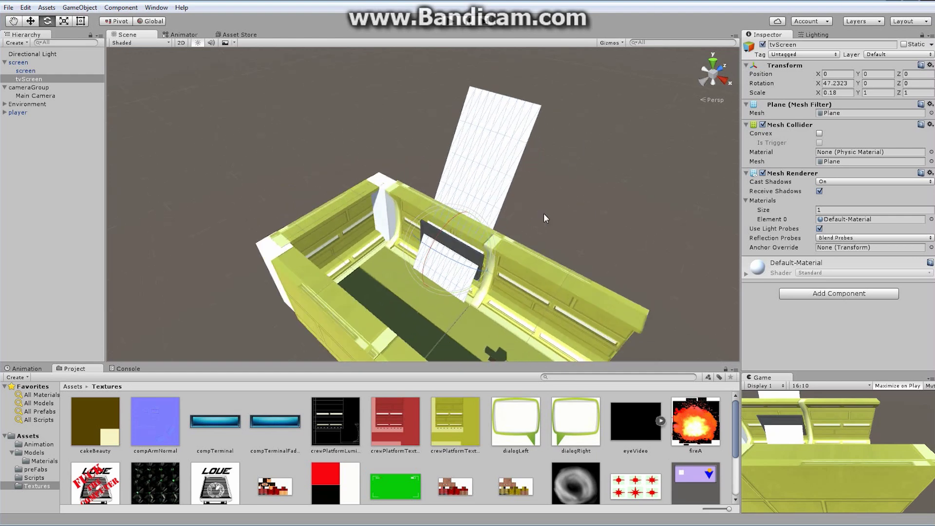
- Set tvScreen's X rotation to 90 and its Y and Z scale to 0.1
click(848, 83)
text(90)
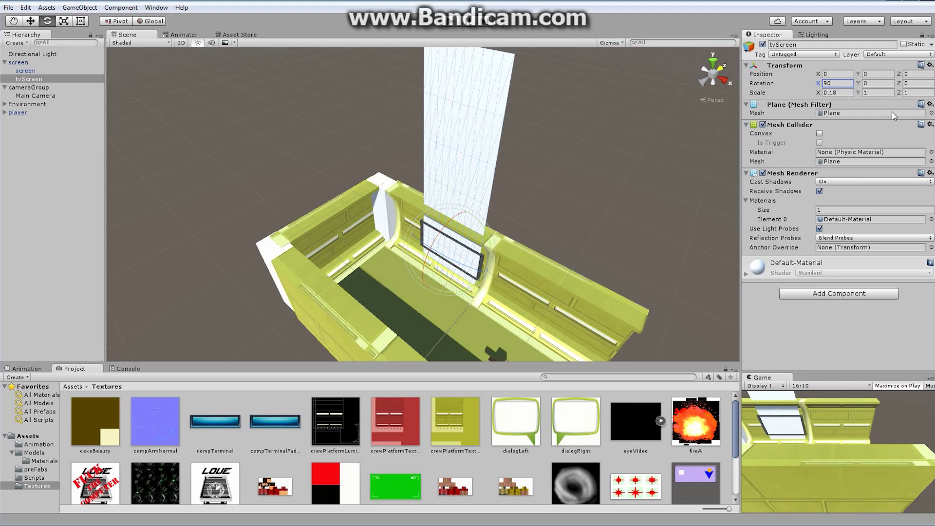
click(869, 94)
text(.18)
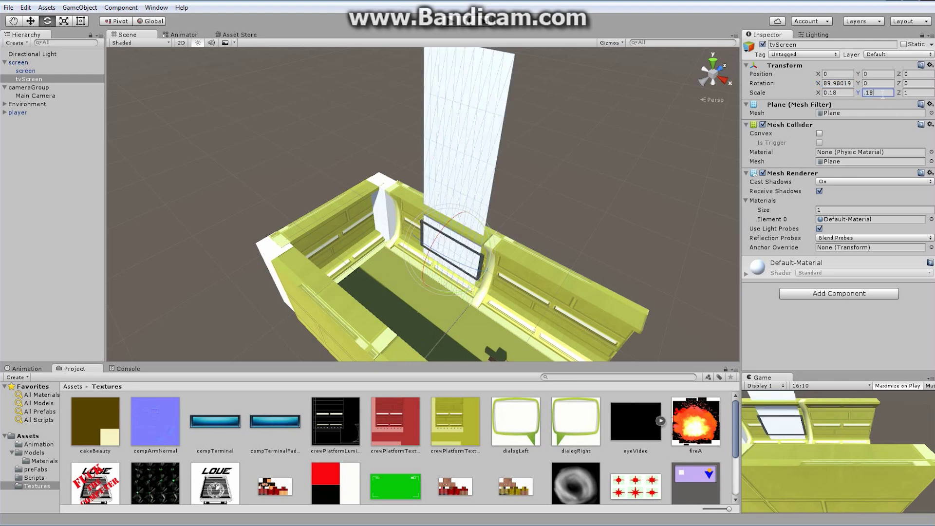
key(BackSpace)
key(Tab)
text(.1)
- Fine-tune tvScreen's X scale to 0.185 so it fills the TV frame
right_drag(219, 225, 568, 258)
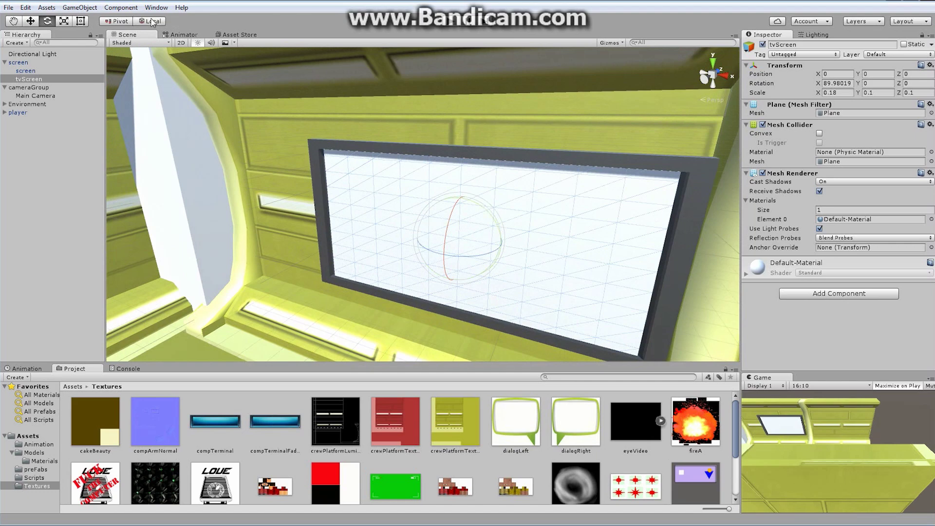
right_drag(576, 260, 597, 205)
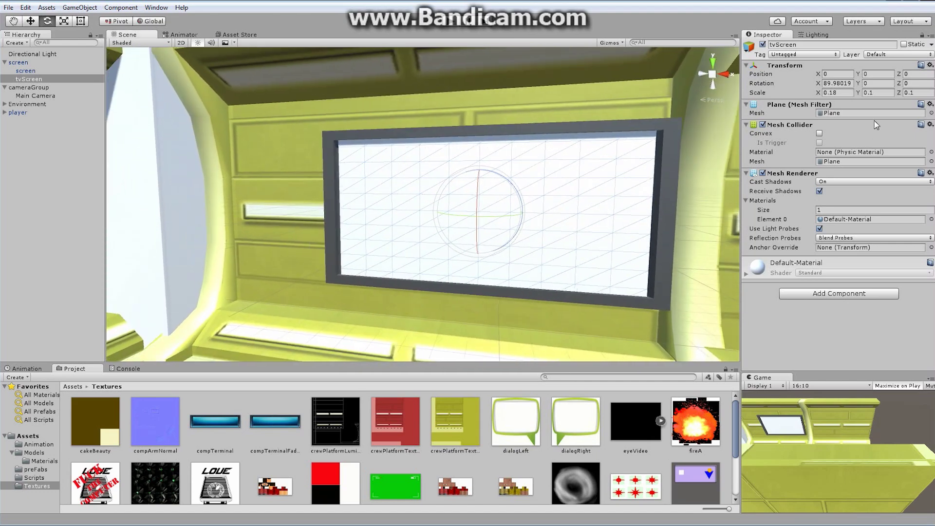
click(839, 93)
click(842, 94)
text(5)
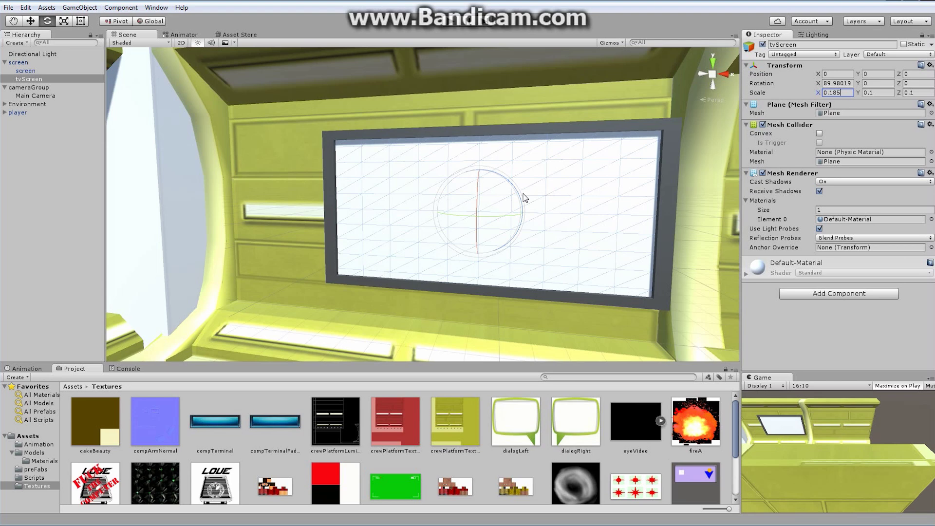
click(44, 462)
- Create a material in Models › Materials named eyeVideoMaterial
right_click(426, 479)
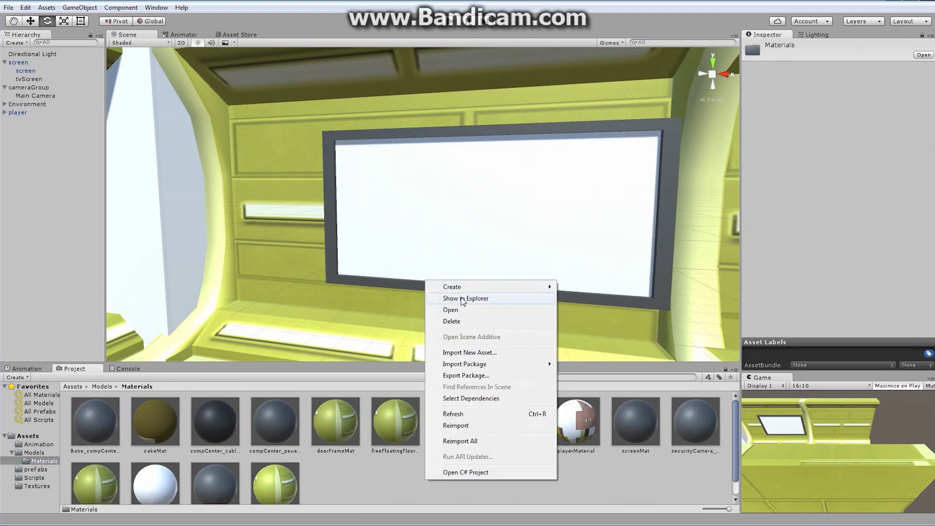
mouse_move(452, 287)
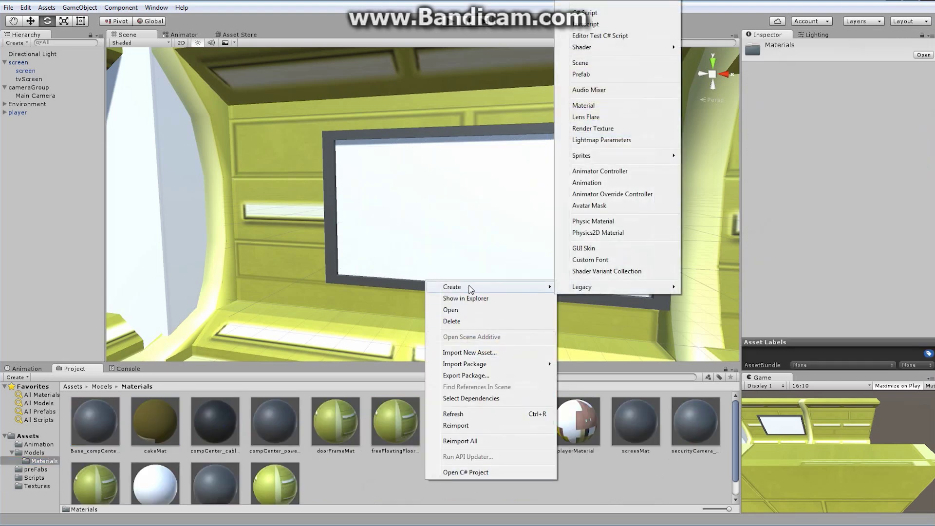
click(600, 106)
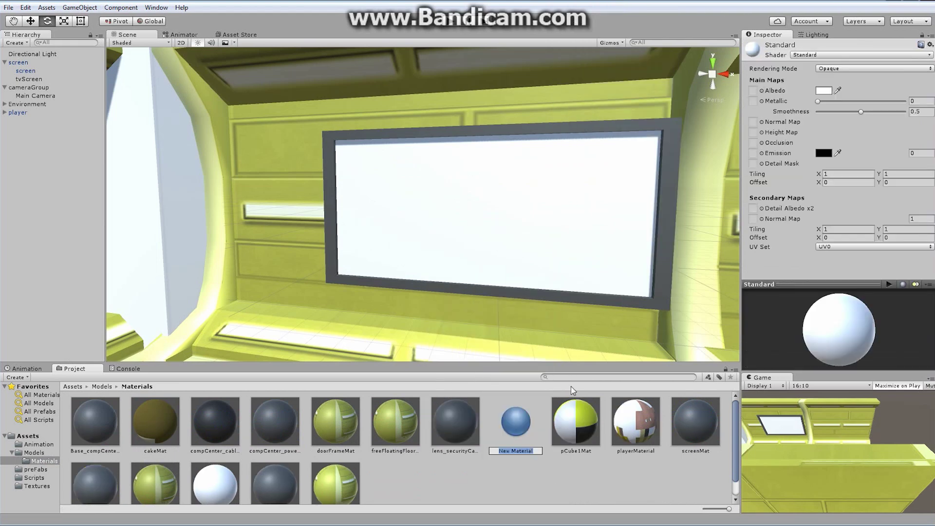
text(eyeVideoMaterial)
key(Return)
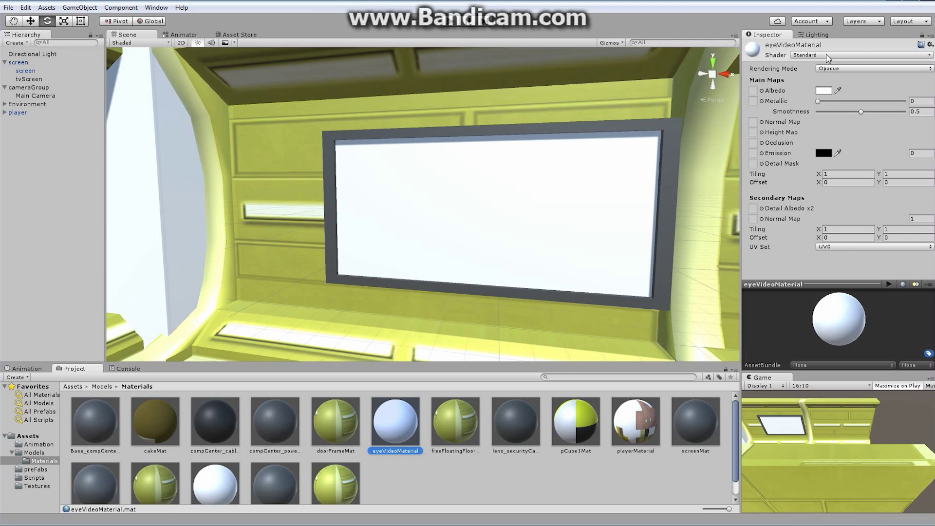
- Switch eyeVideoMaterial to the Unlit/Texture shader and assign eyeVideo as its Base (RGB) texture
click(828, 57)
mouse_move(836, 185)
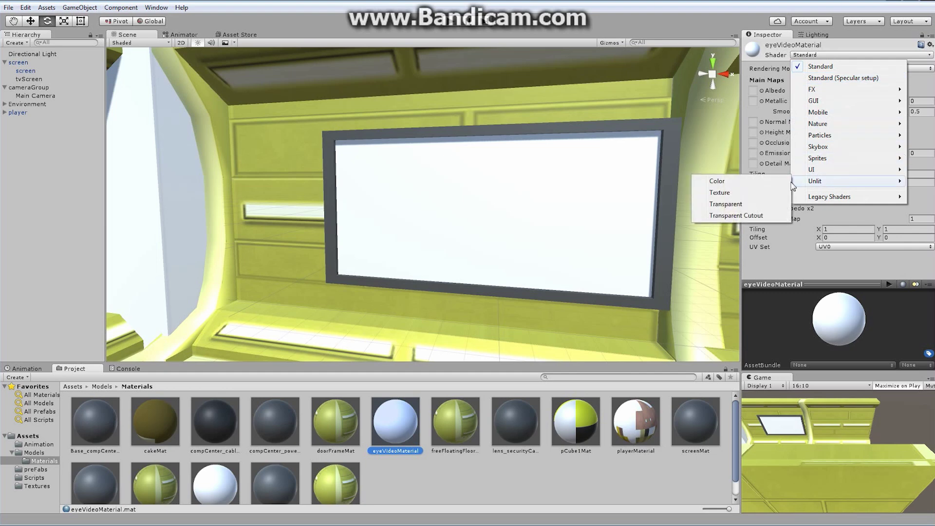
click(724, 193)
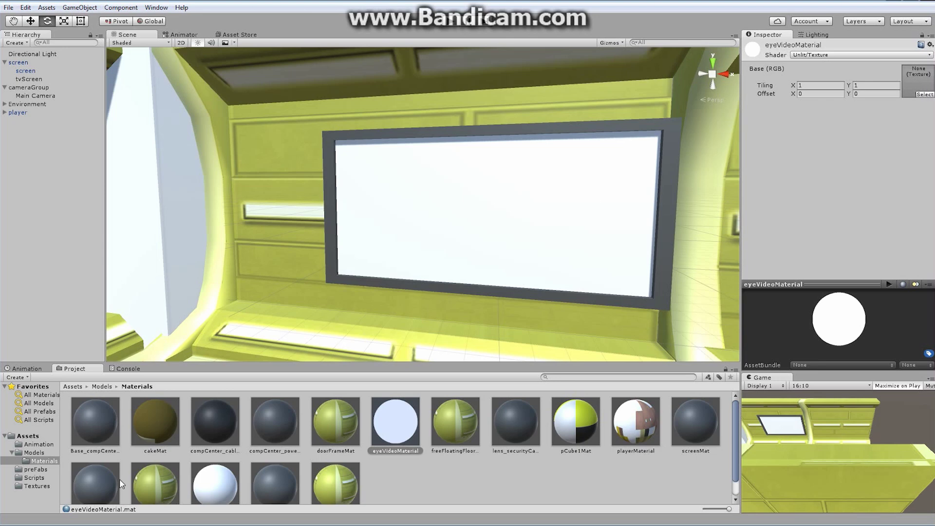
click(45, 487)
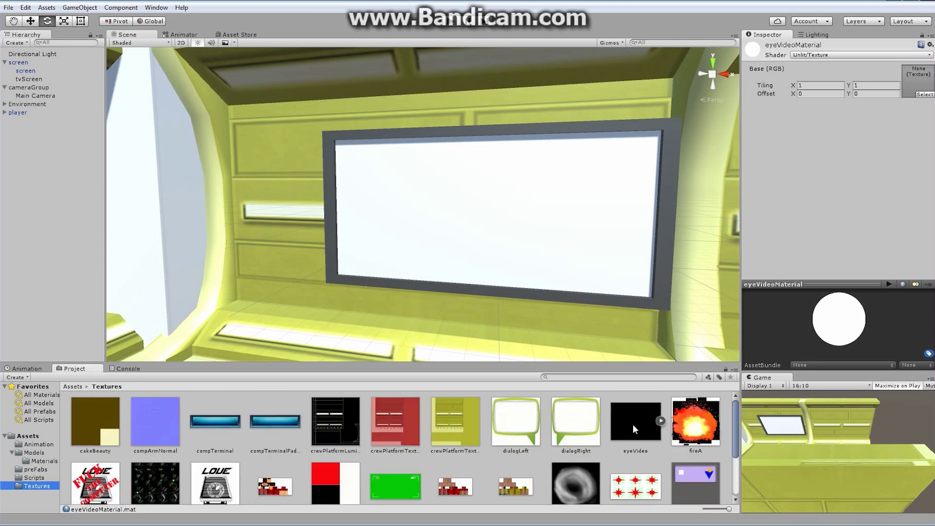
drag(634, 429, 916, 83)
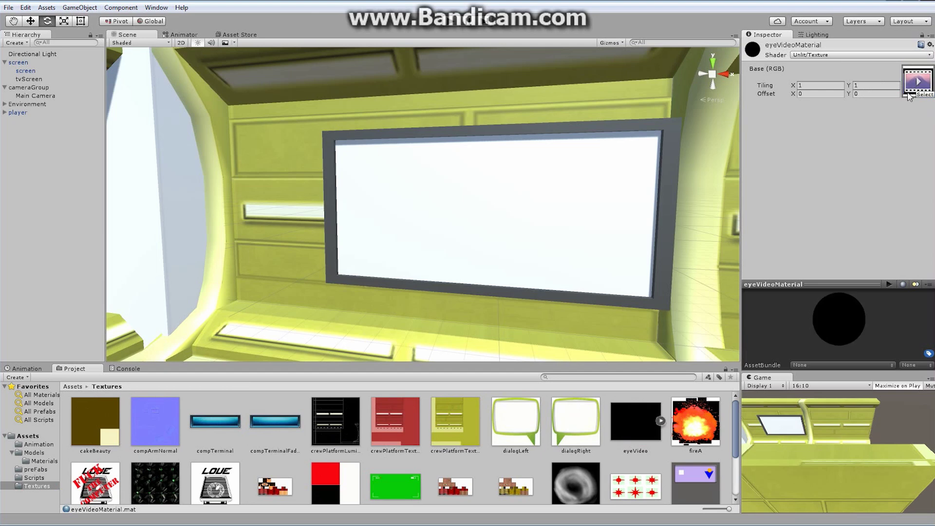
click(36, 79)
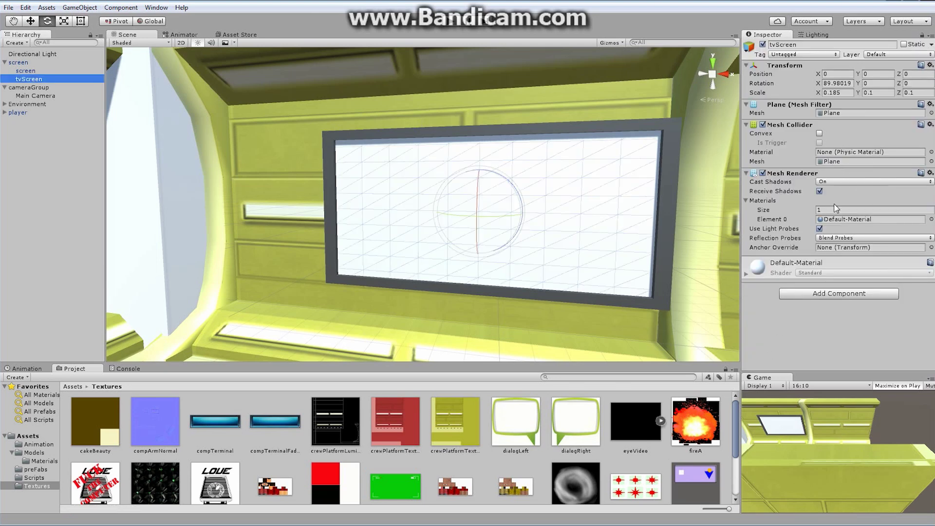
- Assign eyeVideoMaterial to tvScreen's Element 0 material slot and enter Play mode
click(931, 220)
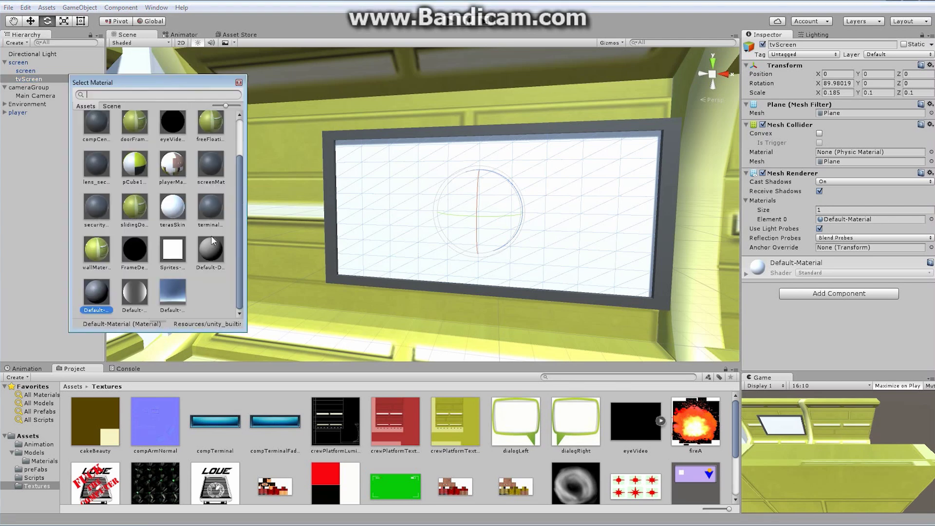
scroll(237, 170, up, 3)
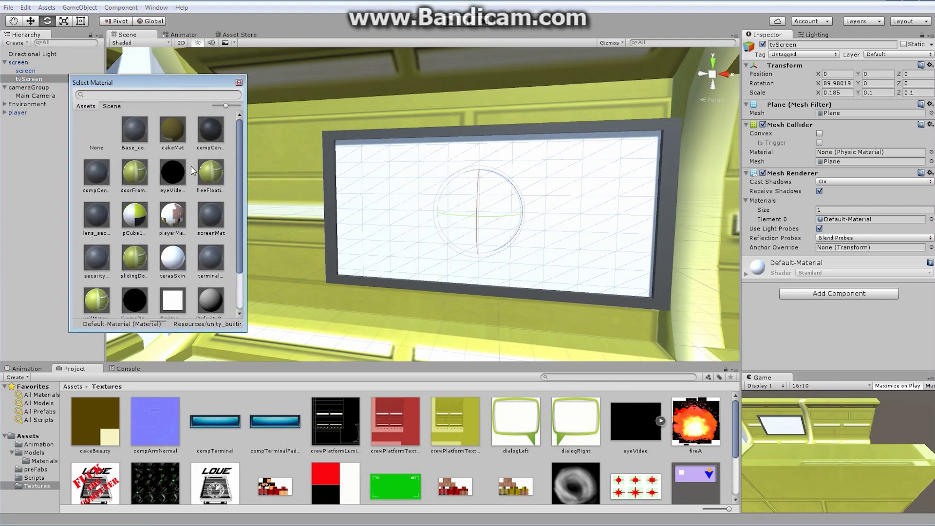
double_click(169, 173)
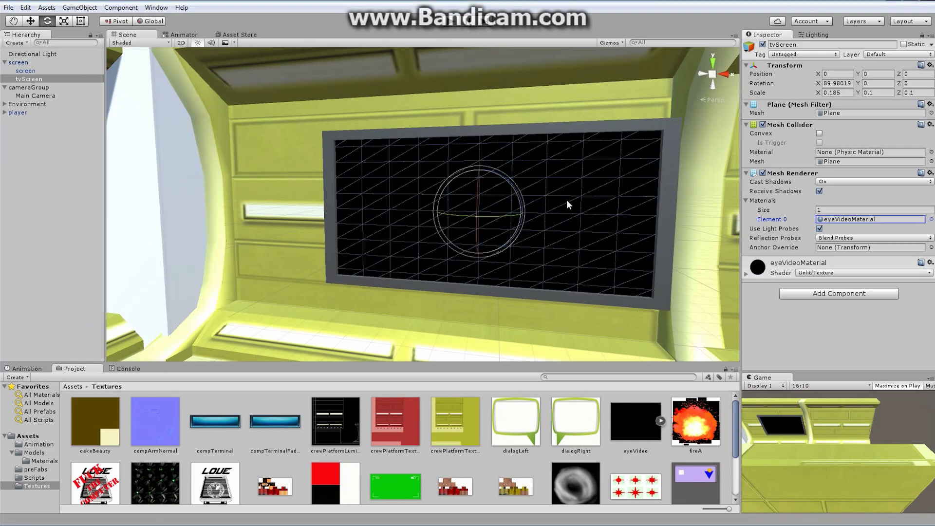
click(451, 22)
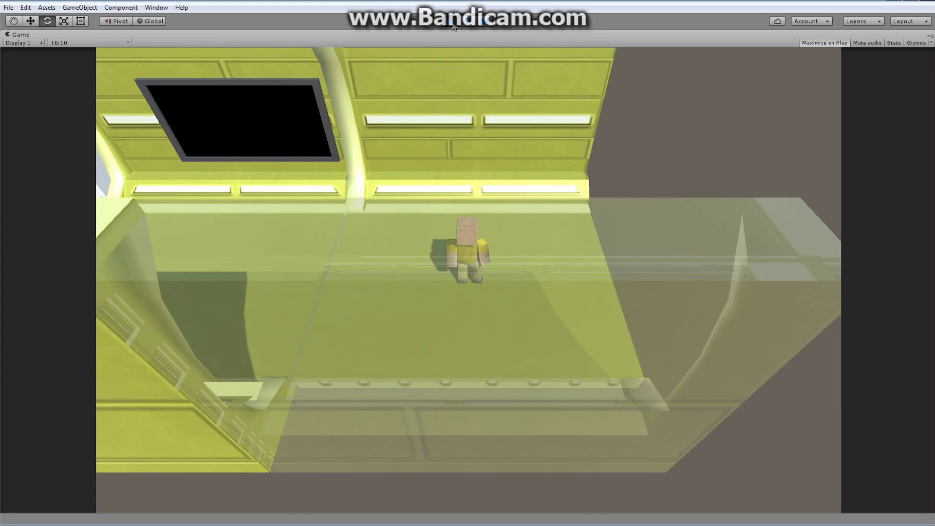
- Exit Play mode to return to editing the scene
click(451, 22)
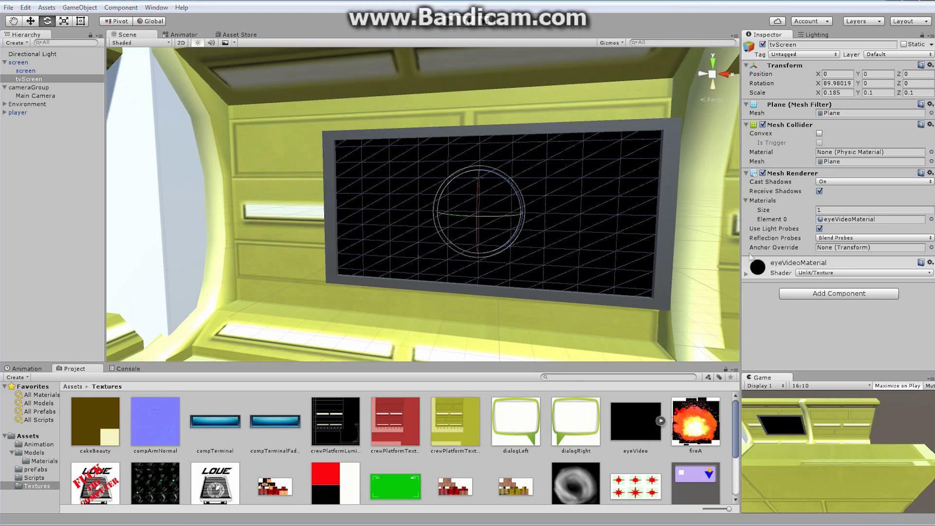
- Add a new C# script component PlayVideo to tvScreen and open it in MonoDevelop
click(831, 293)
scroll(848, 438, down, 2)
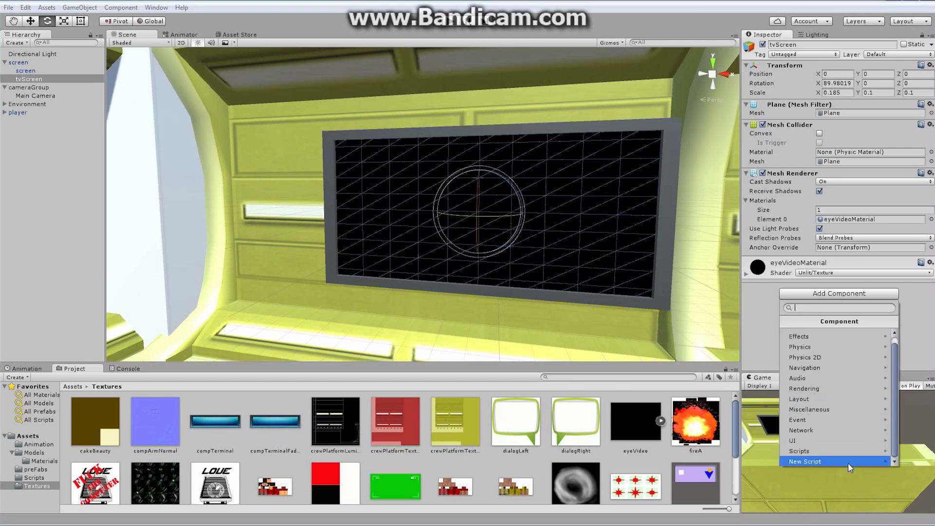
click(823, 461)
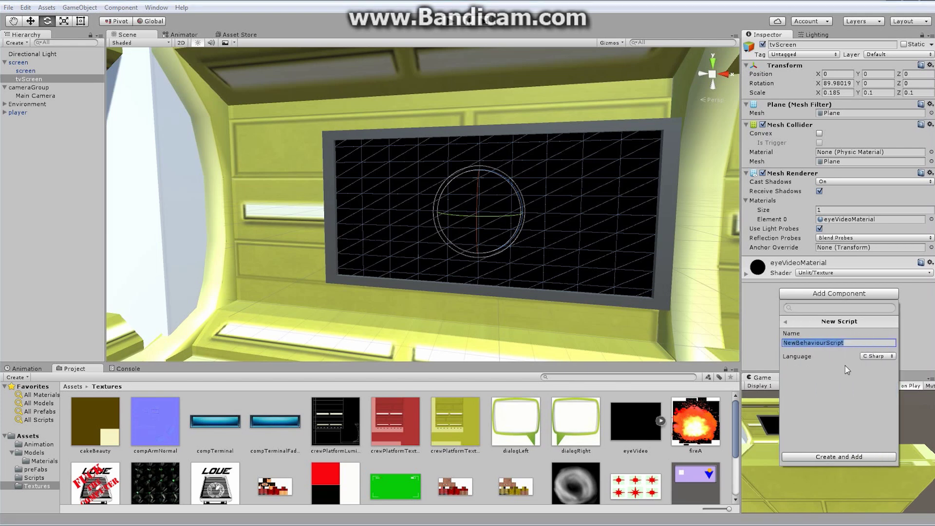
text(PlayVideo)
key(Return)
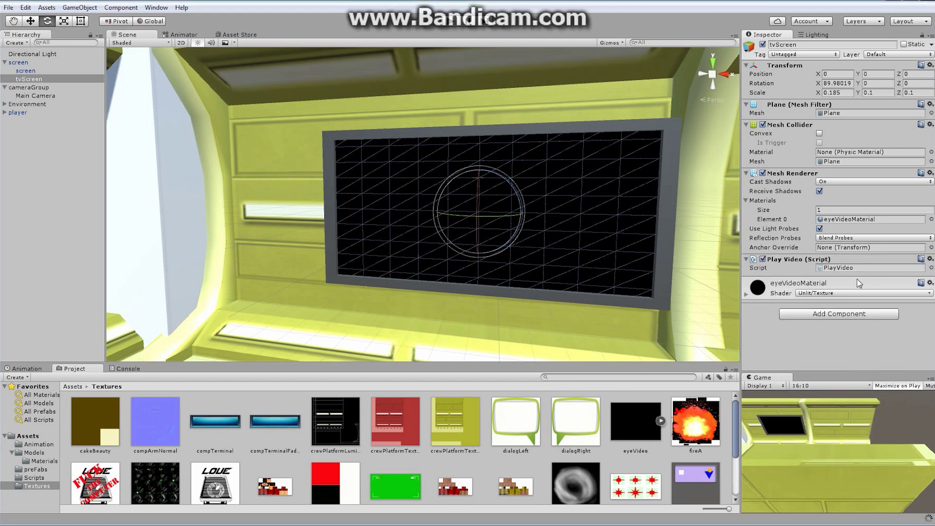
double_click(837, 269)
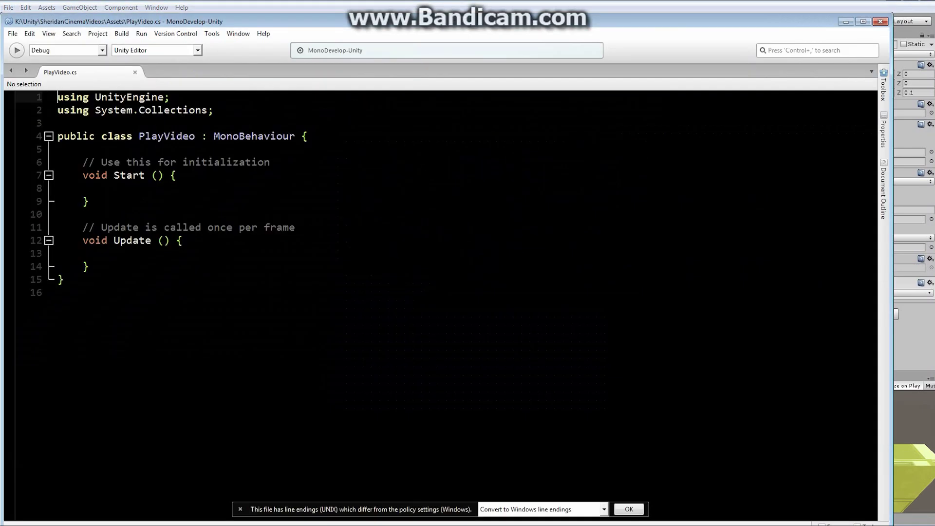
- Dismiss the line-endings warning and insert blank lines after the PlayVideo class declaration
drag(743, 21, 773, 17)
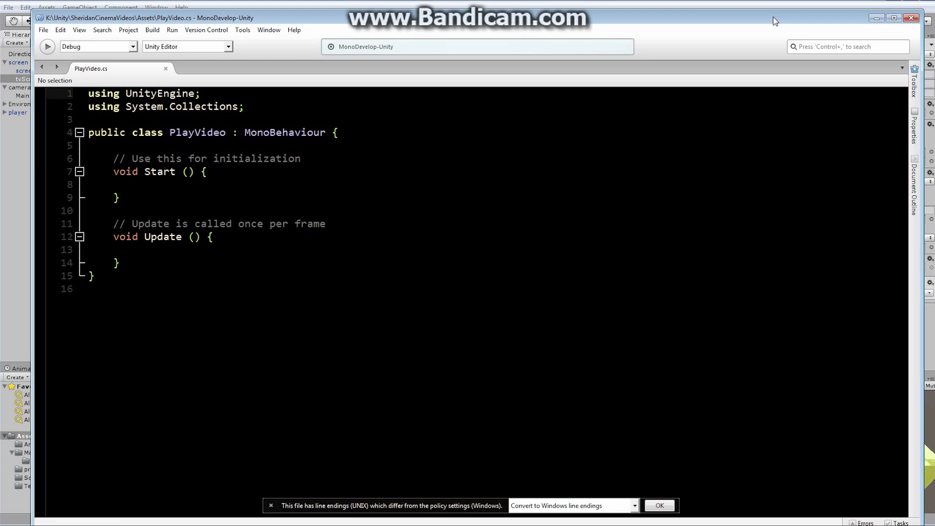
click(660, 505)
click(355, 133)
key(Return)
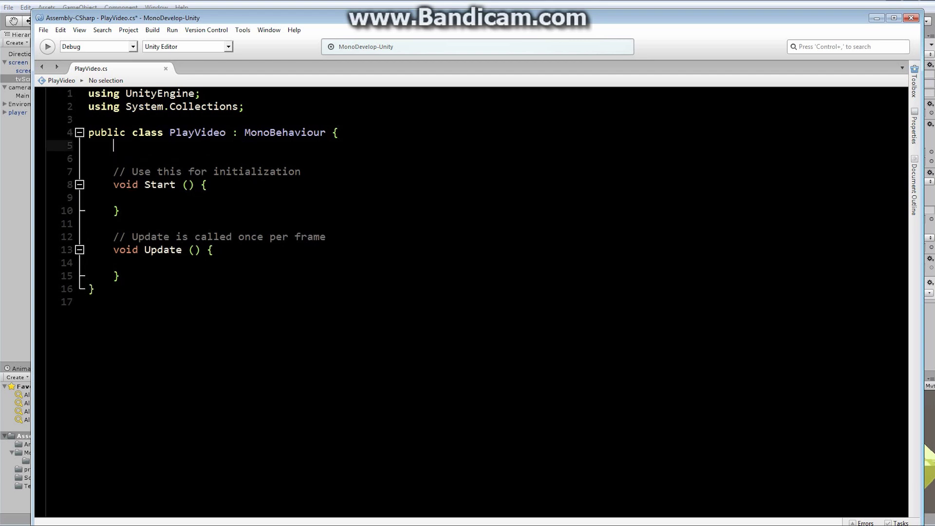
key(Return)
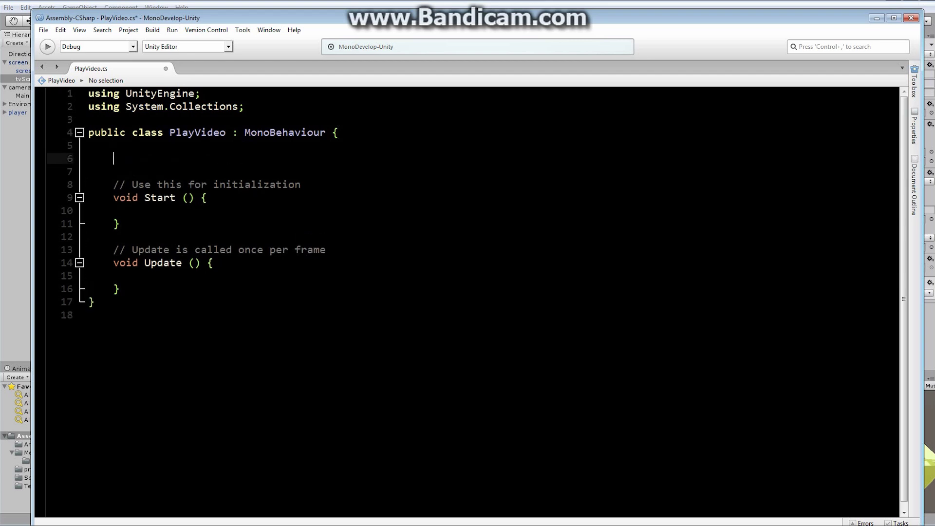
- Write [RequireComponent (typeof(AudioSource))] on the new line
text([re)
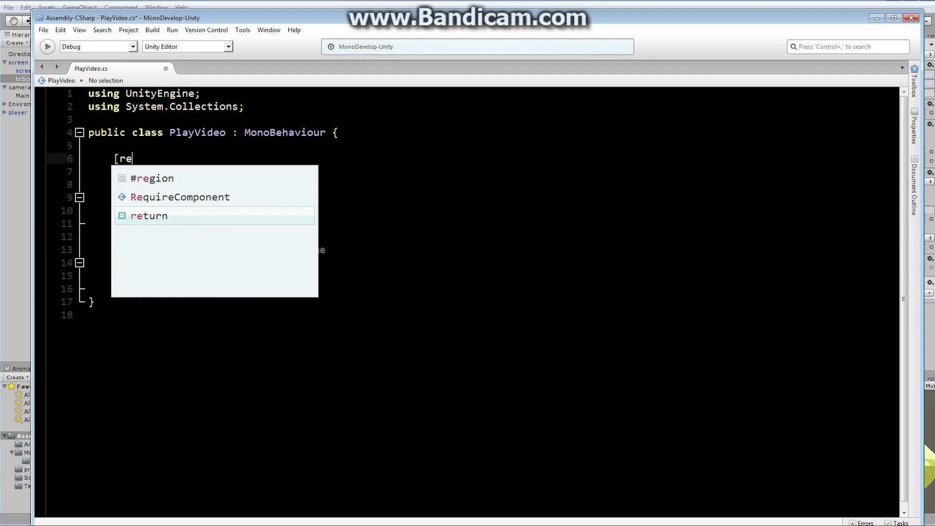
key(Up)
key(Return)
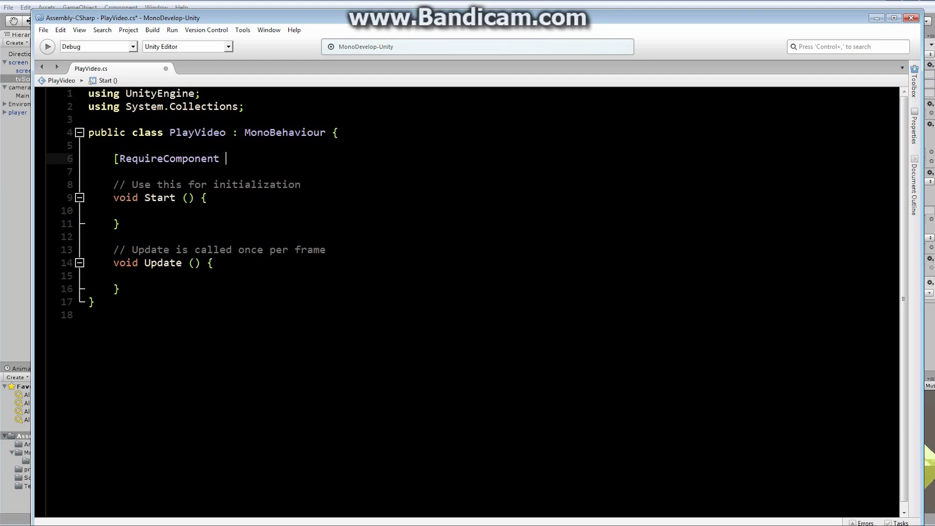
text(()
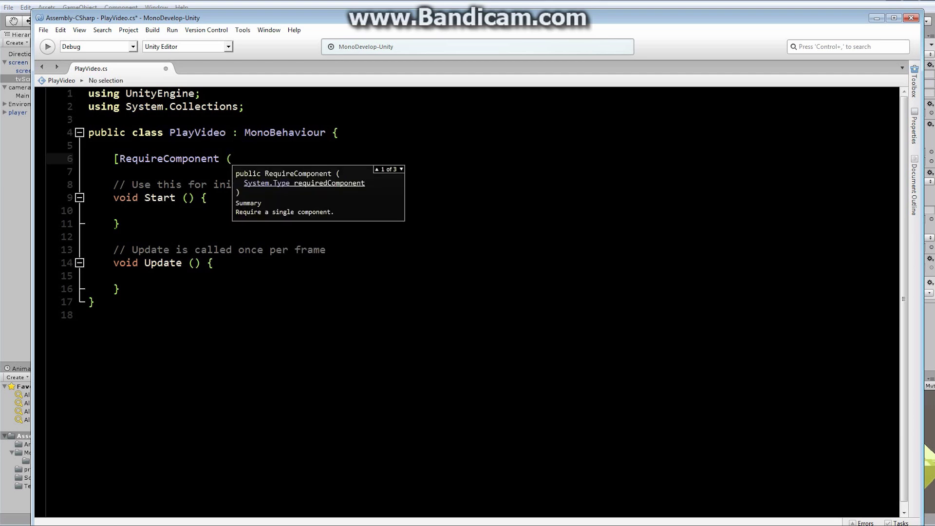
text(tye)
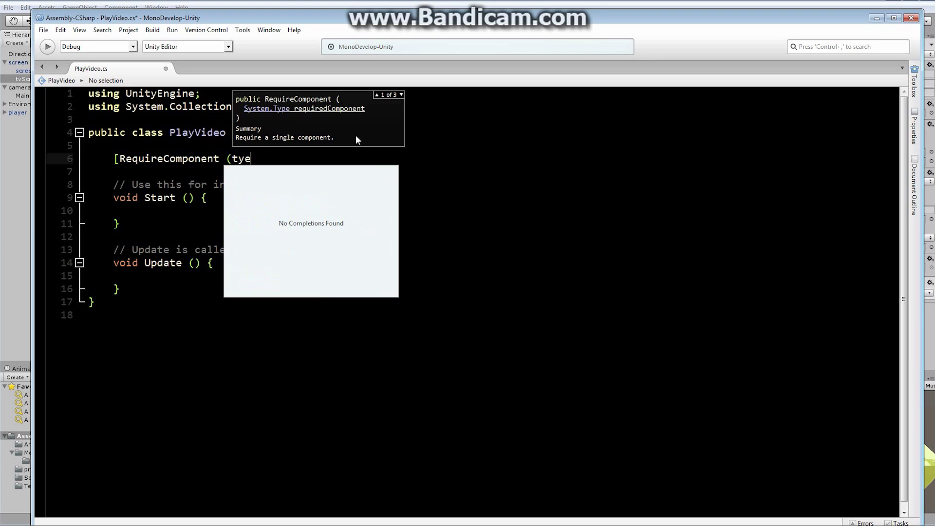
key(BackSpace)
text(peof)
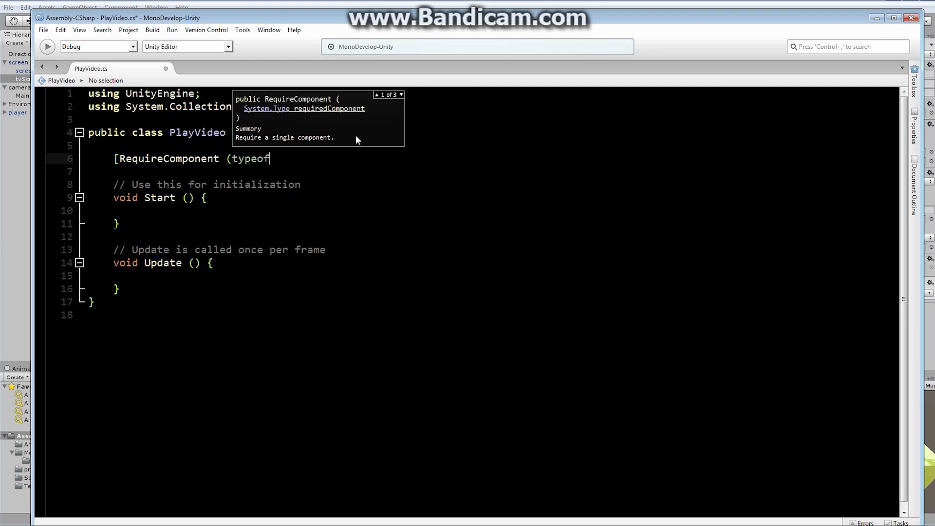
text(()
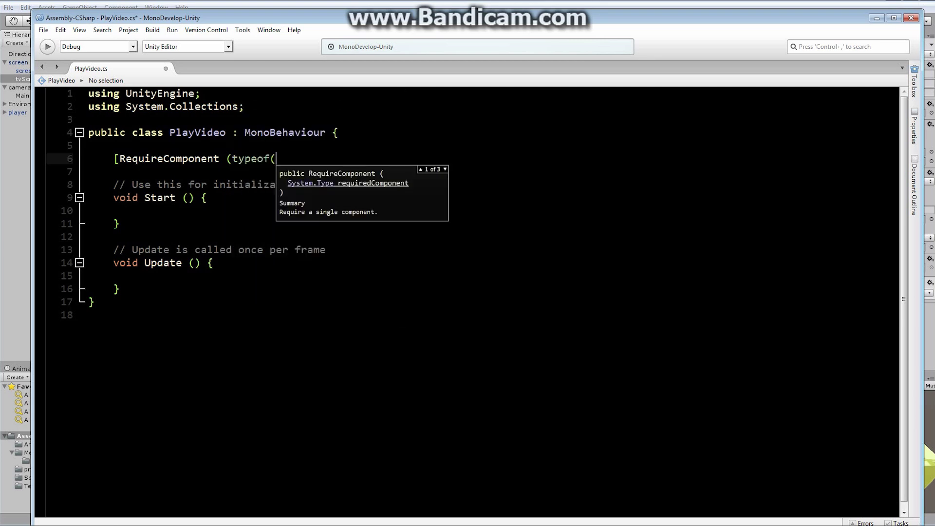
text(Audi)
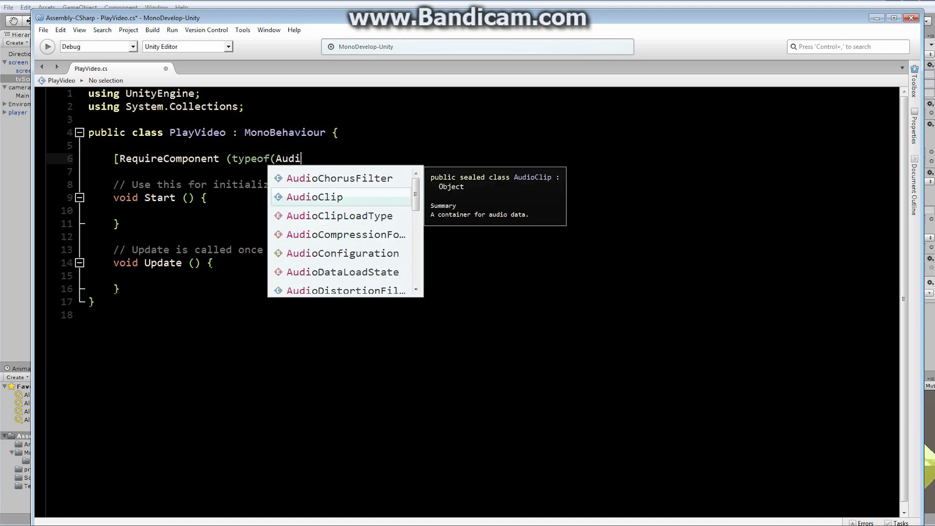
text(oS)
key(Return)
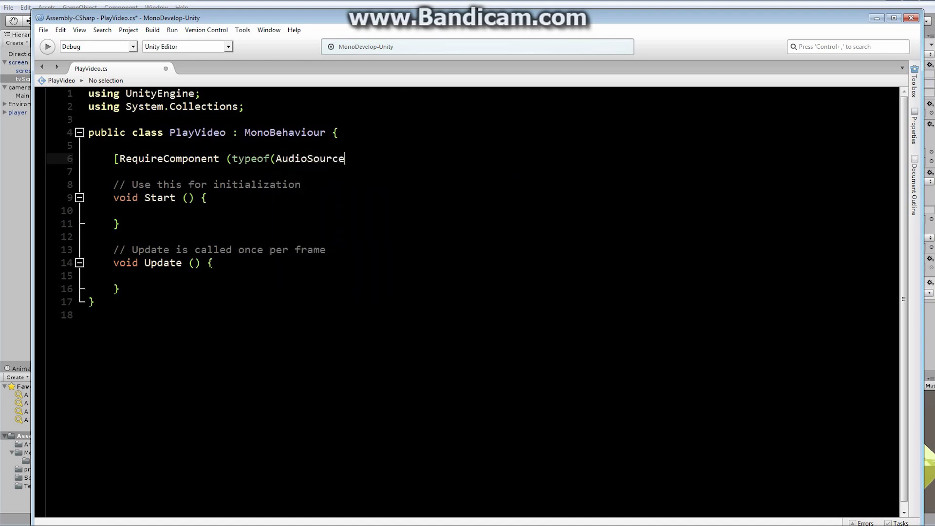
text())])
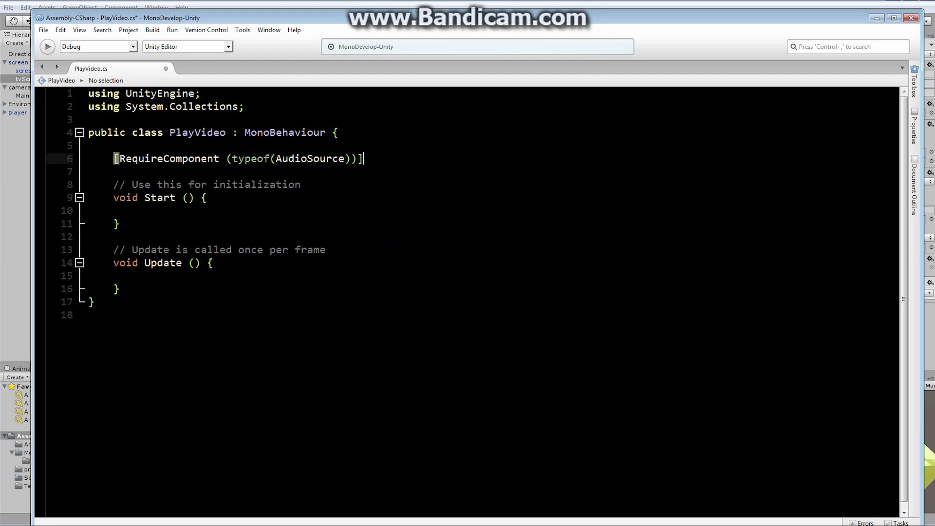